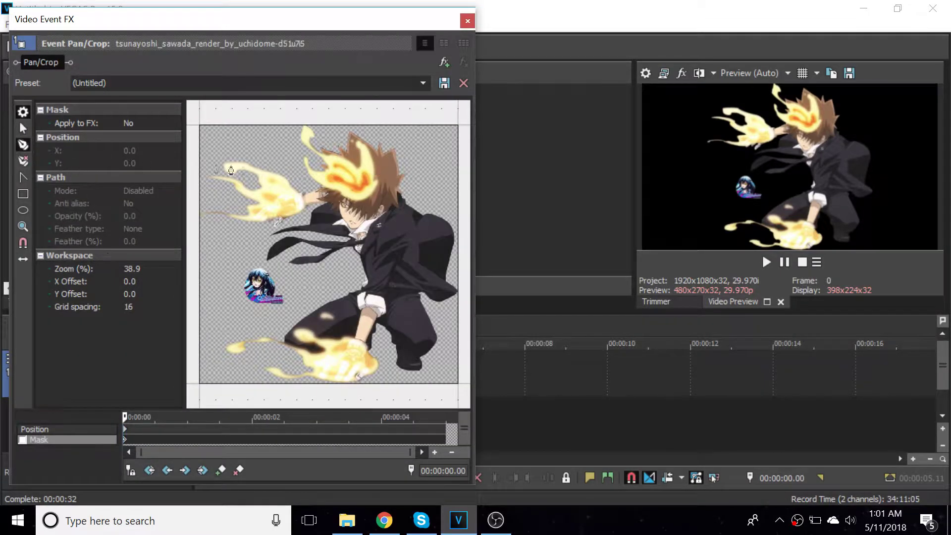
Draw a closed mask around the character render that cuts out the small logo beside its torso.
{"action": "left_click", "coordinate": [202, 114]}
{"action": "left_click", "coordinate": [197, 217]}
{"action": "left_click", "coordinate": [248, 254]}
{"action": "left_click", "coordinate": [278, 269]}
{"action": "left_click", "coordinate": [303, 297]}
{"action": "left_click", "coordinate": [281, 323]}
{"action": "left_click", "coordinate": [201, 330]}
{"action": "left_click", "coordinate": [208, 402]}
{"action": "left_click", "coordinate": [466, 395]}
{"action": "left_click", "coordinate": [461, 111]}
{"action": "left_click", "coordinate": [202, 115]}
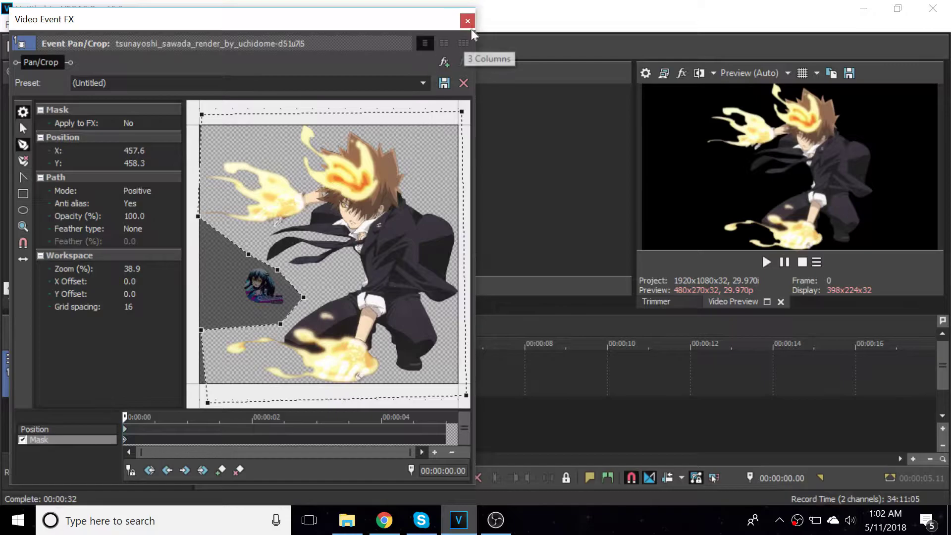
{"action": "left_click", "coordinate": [467, 21]}
Insert two video tracks and move the character render clip onto the top track.
{"action": "right_click", "coordinate": [294, 408]}
{"action": "left_click", "coordinate": [323, 448]}
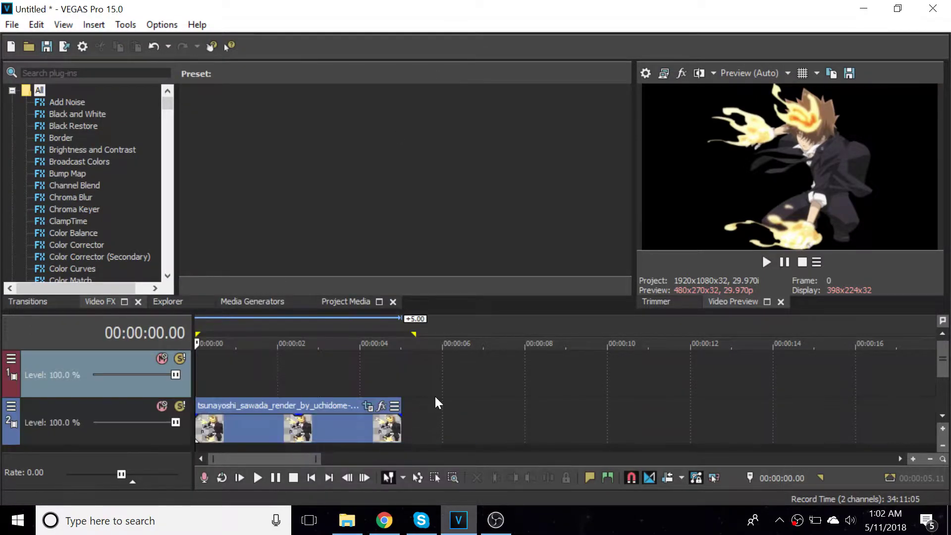
{"action": "right_click", "coordinate": [435, 427]}
{"action": "left_click", "coordinate": [516, 280]}
{"action": "left_click_drag", "start_coordinate": [238, 448], "coordinate": [233, 382]}
{"action": "left_click", "coordinate": [942, 415]}
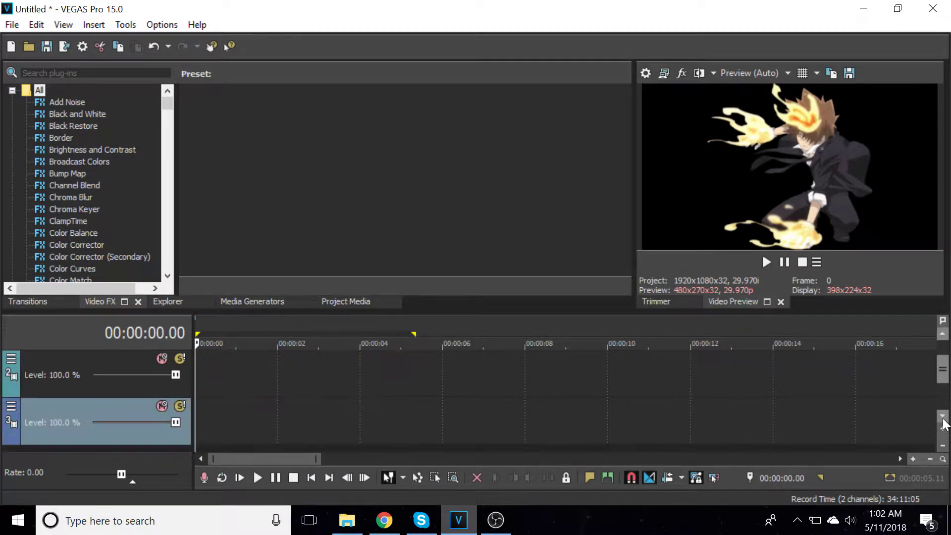
{"action": "left_click", "coordinate": [943, 338]}
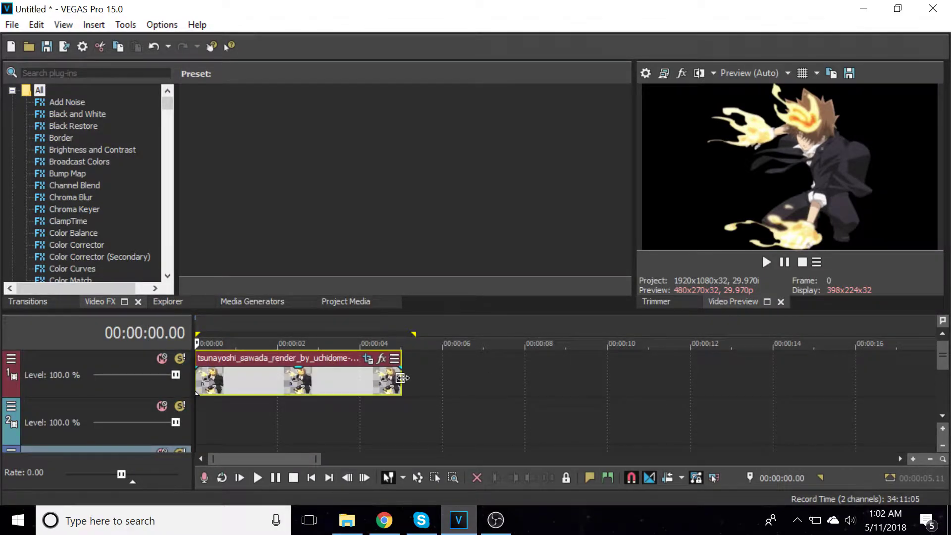
Split the character clip at 00:00:02.12 and delete the part after the split.
{"action": "left_click", "coordinate": [272, 379]}
{"action": "left_click", "coordinate": [294, 379]}
{"action": "key", "text": "s"}
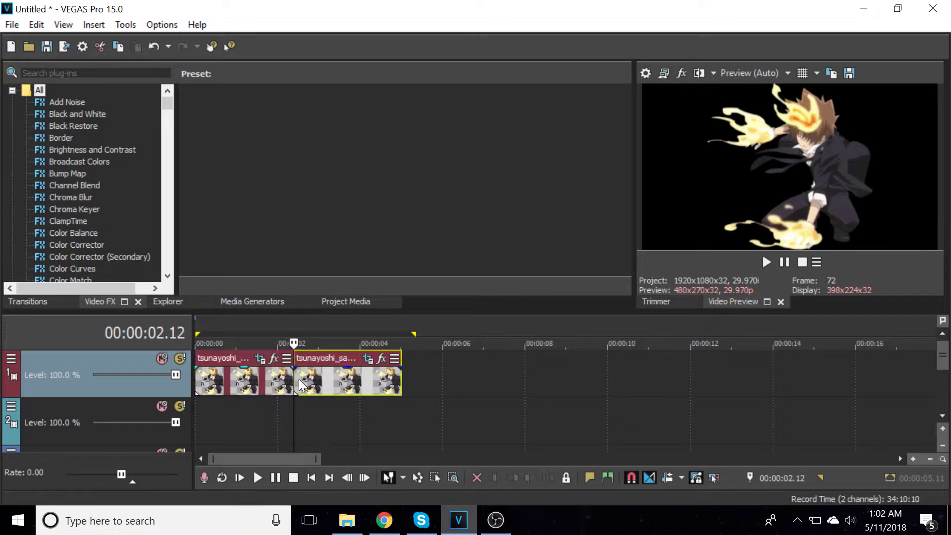
{"action": "right_click", "coordinate": [298, 378]}
{"action": "left_click", "coordinate": [369, 248]}
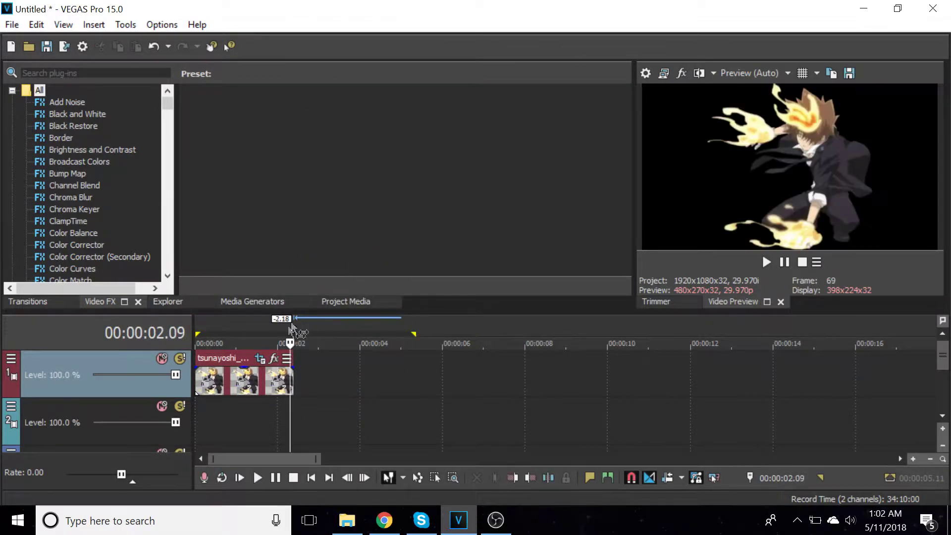
Match the clip's starting crop frame to the output aspect, resize it to about 1,741 x 980 and shift its X center to about 507.6.
{"action": "left_click", "coordinate": [266, 359]}
{"action": "left_click", "coordinate": [117, 429]}
{"action": "right_click", "coordinate": [316, 348]}
{"action": "left_click", "coordinate": [357, 422]}
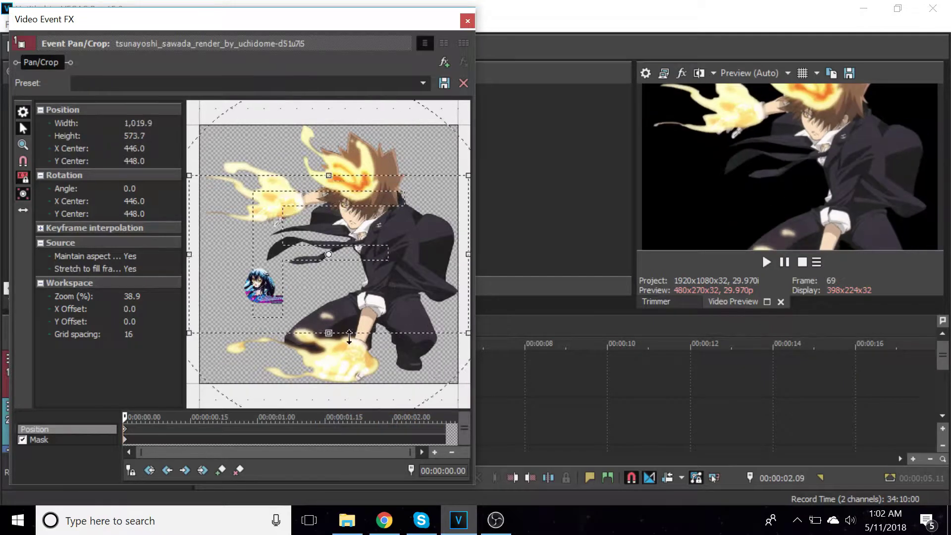
{"action": "left_click_drag", "start_coordinate": [349, 358], "coordinate": [350, 385]}
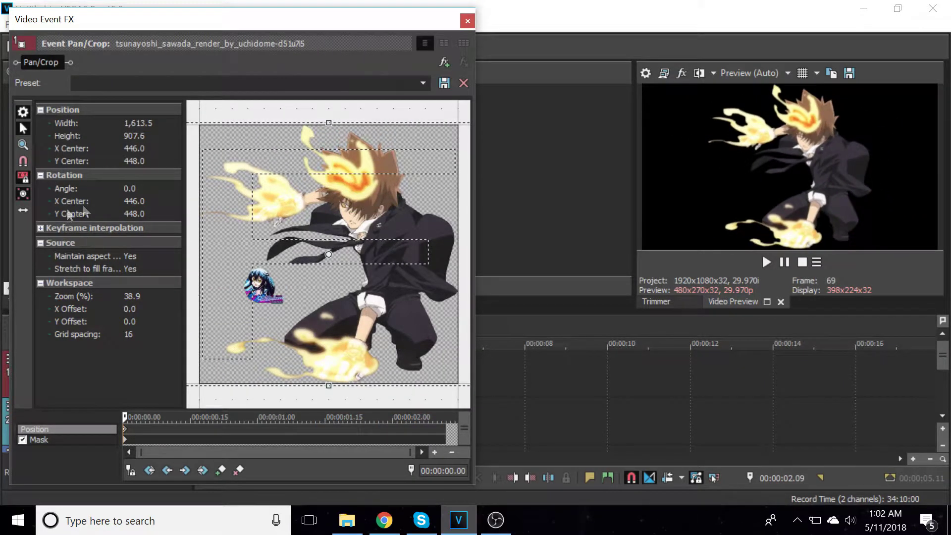
{"action": "left_click_drag", "start_coordinate": [257, 261], "coordinate": [275, 261]}
{"action": "left_click_drag", "start_coordinate": [329, 121], "coordinate": [330, 111]}
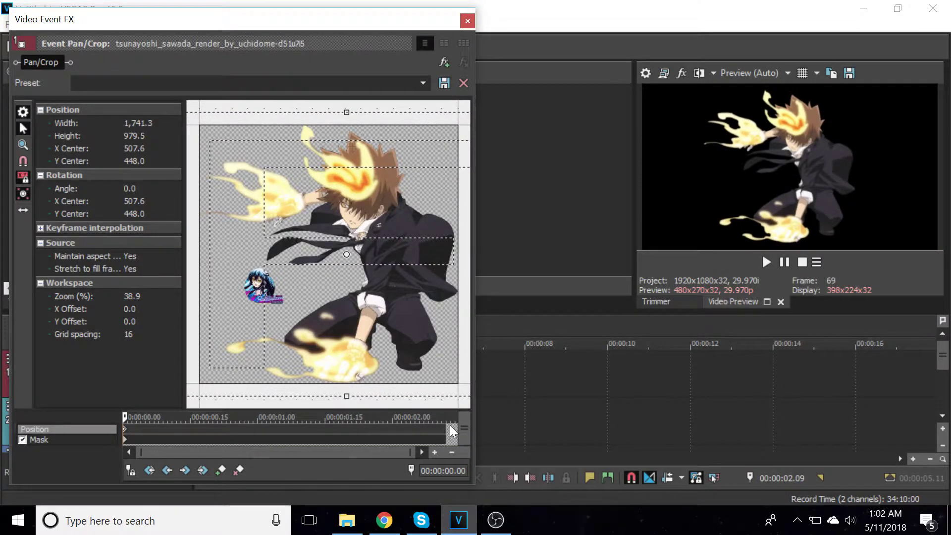
Create an end position keyframe at 00:00:02.12 with the crop frame about 1,595 x 897 and rotated about 8.2 degrees.
{"action": "left_click_drag", "start_coordinate": [340, 390], "coordinate": [339, 383]}
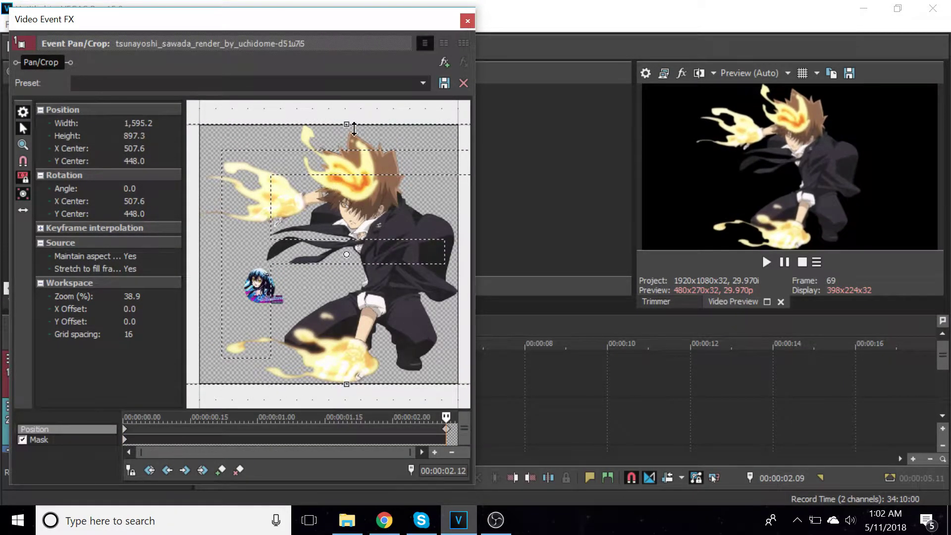
{"action": "left_click_drag", "start_coordinate": [352, 115], "coordinate": [369, 127]}
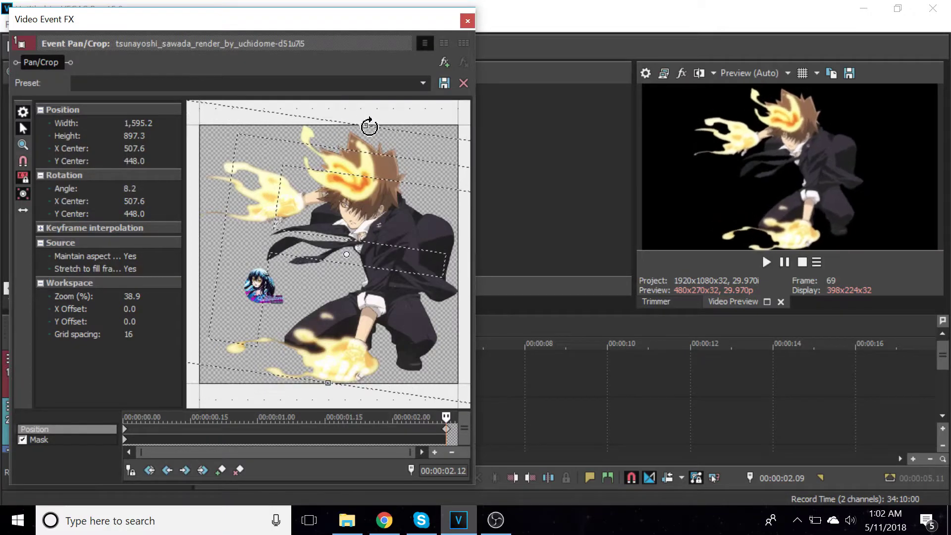
{"action": "left_click", "coordinate": [467, 21]}
Add a short fade-in to the start of the character clip and play it back.
{"action": "mouse_move", "coordinate": [193, 365]}
{"action": "left_mouse_down"}
{"action": "mouse_move", "coordinate": [203, 368]}
{"action": "mouse_move", "coordinate": [194, 373]}
{"action": "left_mouse_up"}
{"action": "key", "text": "space"}
{"action": "key", "text": "space"}
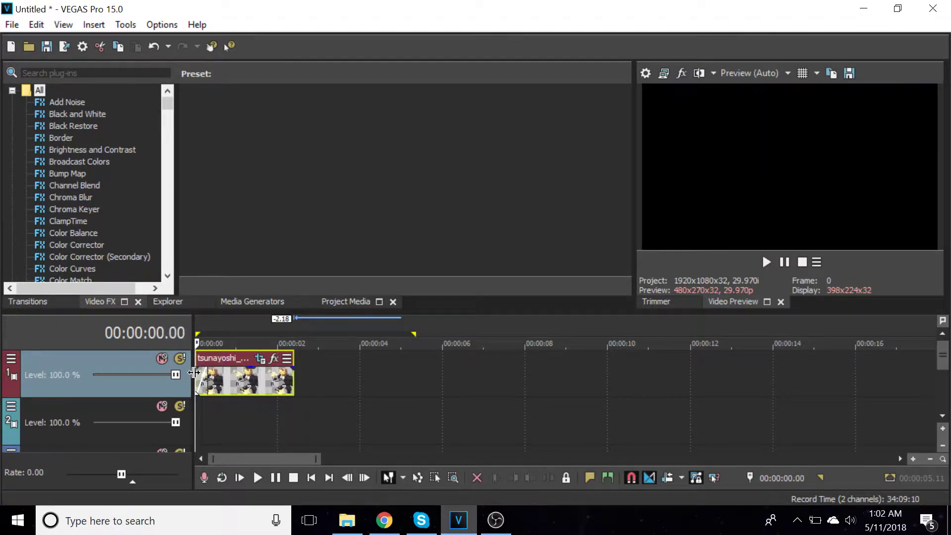
Check the clip's position keyframes in Pan/Crop and play back its movement.
{"action": "left_click", "coordinate": [260, 358]}
{"action": "left_click", "coordinate": [126, 430]}
{"action": "left_click", "coordinate": [467, 21]}
{"action": "key", "text": "space"}
{"action": "key", "text": "space"}
Save the project as TUTORIAL THINGY and play back the clip.
{"action": "left_click", "coordinate": [59, 48]}
{"action": "type", "text": "TUTORIAL"}
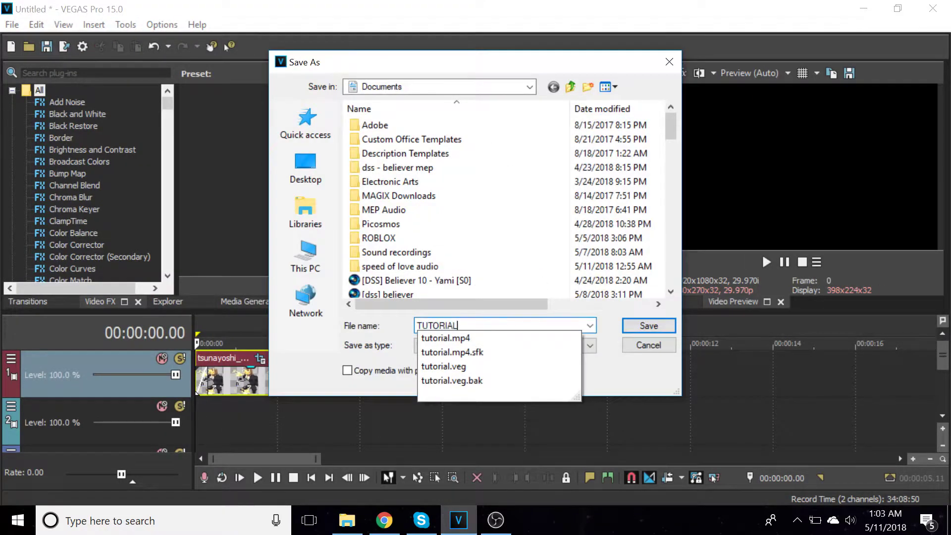
{"action": "type", "text": " THINGY"}
{"action": "key", "text": "Return"}
{"action": "key", "text": "space"}
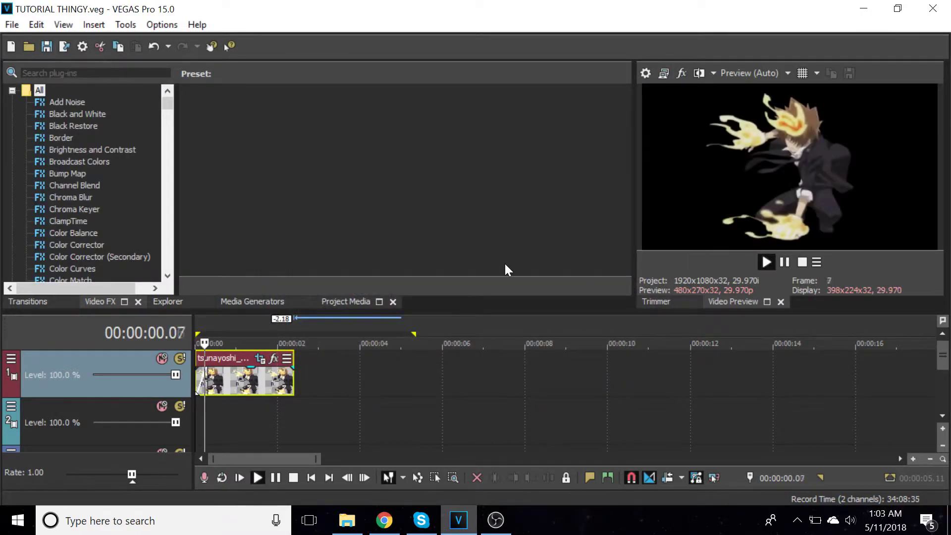
{"action": "key", "text": "space"}
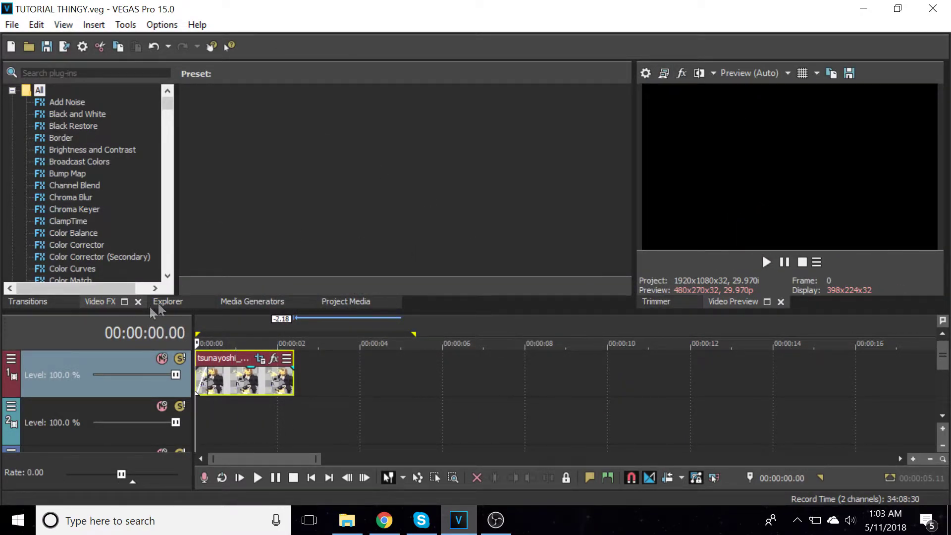
Enable 2D Glow in track 1's Track Motion and set the glow blur to 0.
{"action": "left_click", "coordinate": [18, 355]}
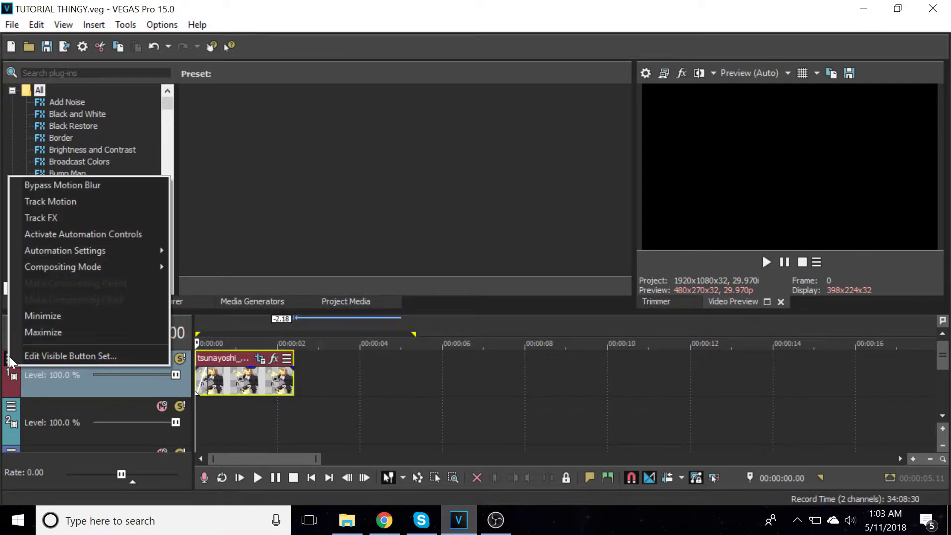
{"action": "left_click", "coordinate": [97, 206]}
{"action": "left_click", "coordinate": [189, 335]}
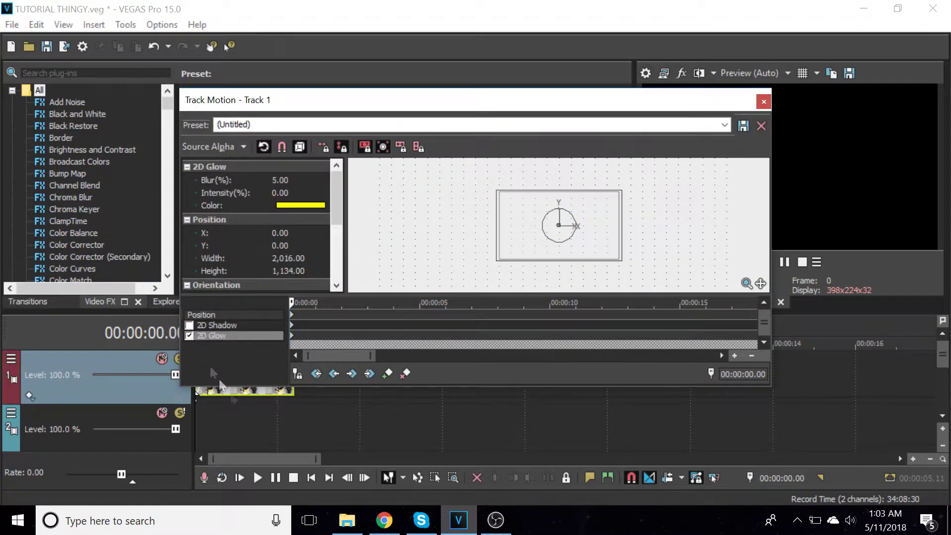
{"action": "left_click", "coordinate": [247, 421]}
{"action": "left_click_drag", "start_coordinate": [375, 99], "coordinate": [181, 66]}
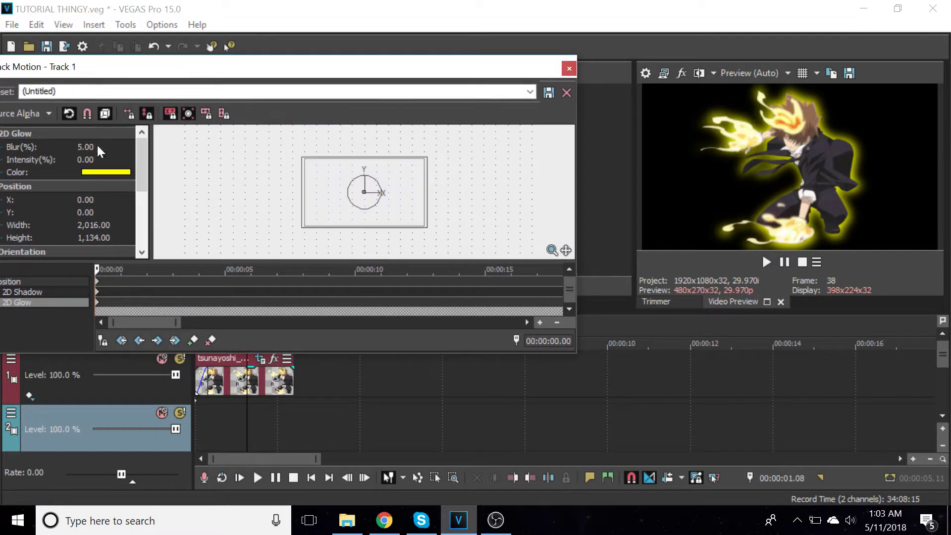
{"action": "left_click", "coordinate": [118, 148]}
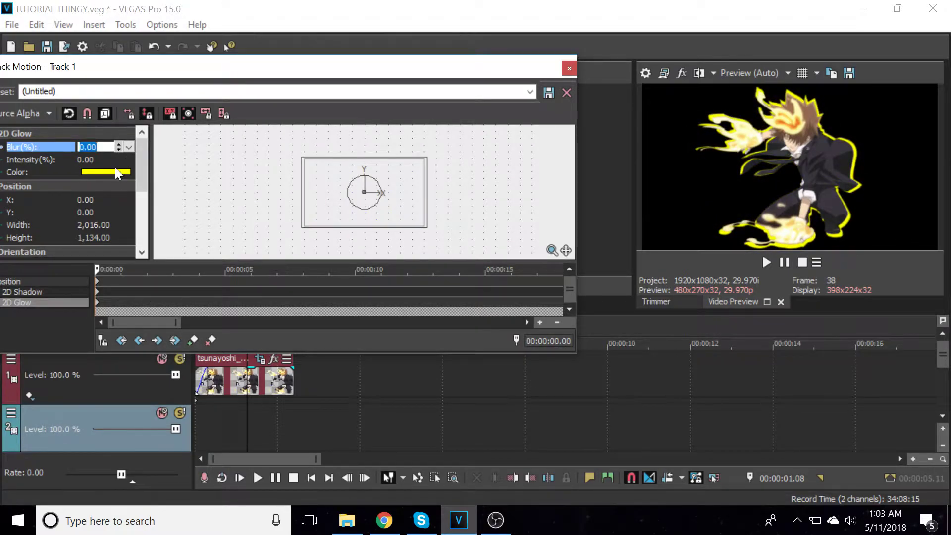
Change the 2D Glow color to orange (255, 128, 0) and close the track motion settings.
{"action": "left_click", "coordinate": [114, 168]}
{"action": "left_click", "coordinate": [125, 171]}
{"action": "left_click", "coordinate": [153, 169]}
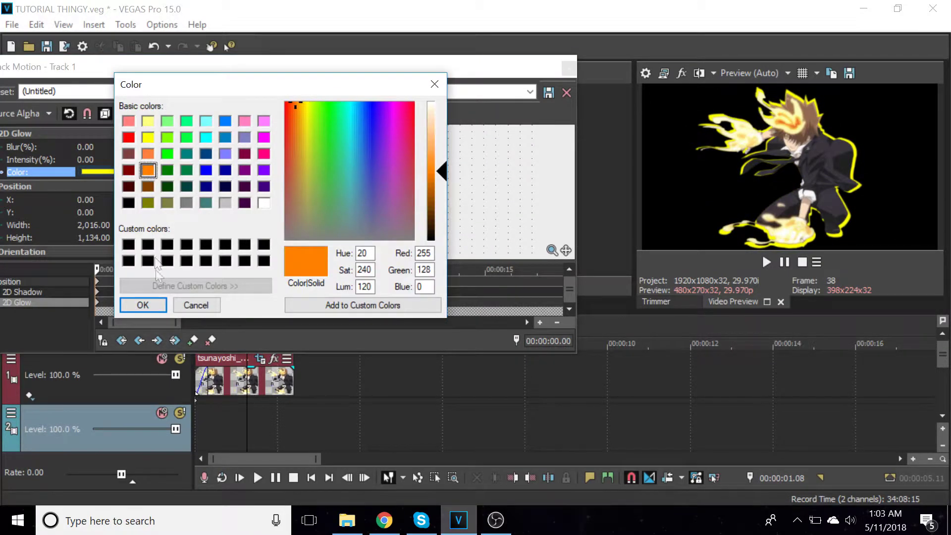
{"action": "left_click", "coordinate": [149, 302]}
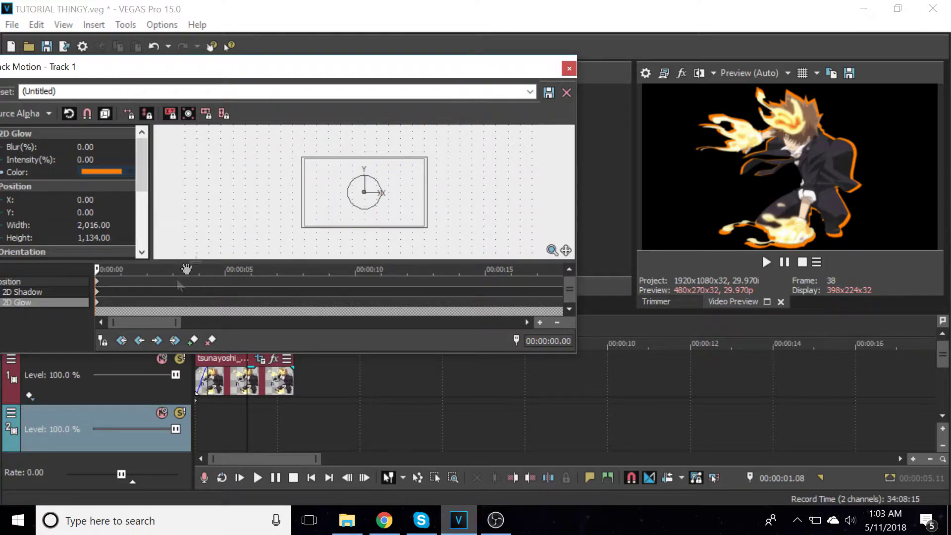
{"action": "left_click", "coordinate": [567, 69]}
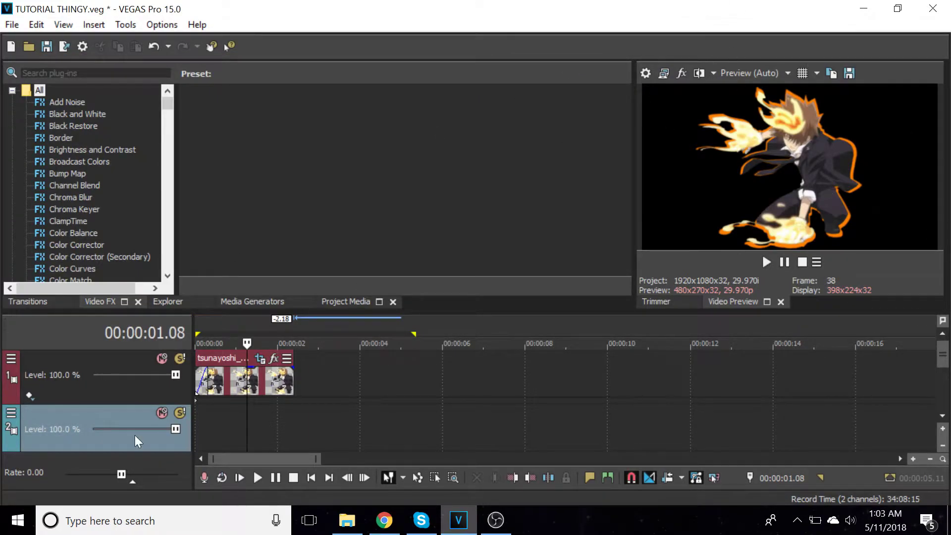
Apply the Zoom transition's Zoom In, Center preset to the clip's fade-in and play back the result.
{"action": "right_click", "coordinate": [194, 375]}
{"action": "left_click", "coordinate": [196, 367]}
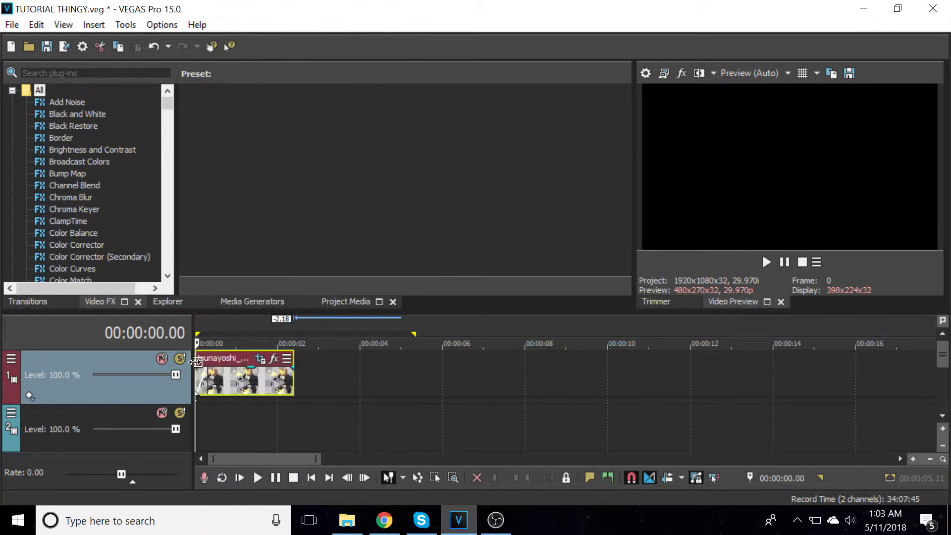
{"action": "left_click_drag", "start_coordinate": [166, 99], "coordinate": [174, 241]}
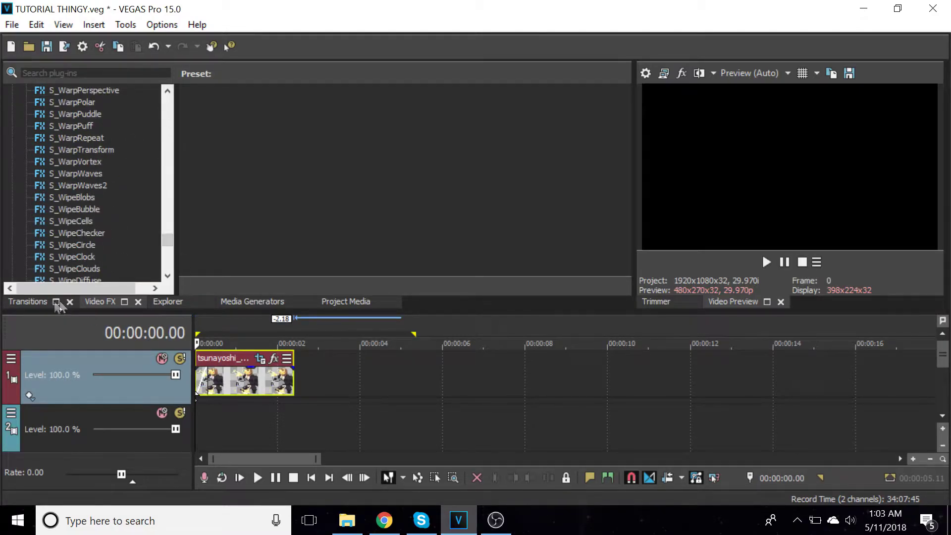
{"action": "left_click", "coordinate": [39, 303]}
{"action": "scroll", "coordinate": [60, 182], "scroll_direction": "down", "scroll_amount": 15}
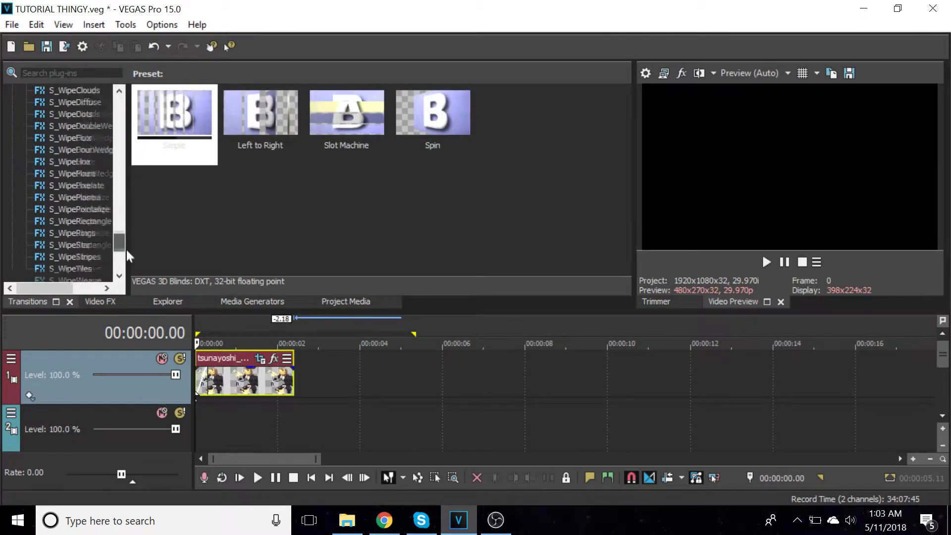
{"action": "left_click", "coordinate": [57, 199]}
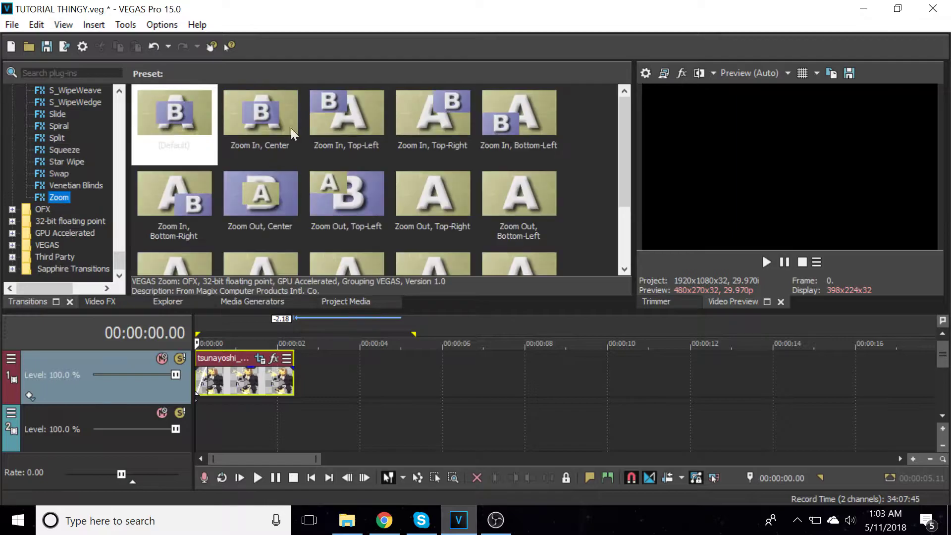
{"action": "left_click_drag", "start_coordinate": [263, 129], "coordinate": [206, 378]}
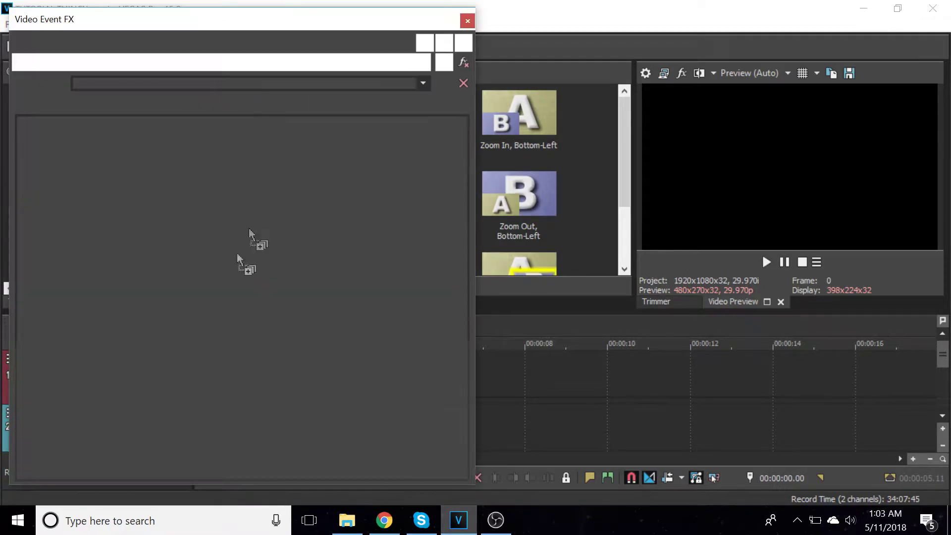
{"action": "left_click", "coordinate": [467, 21]}
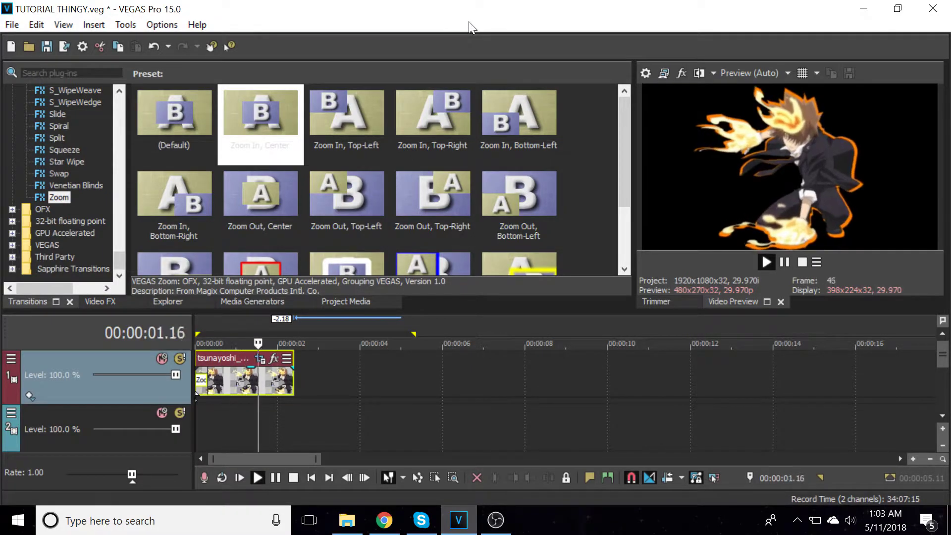
{"action": "key", "text": "space"}
{"action": "key", "text": "space"}
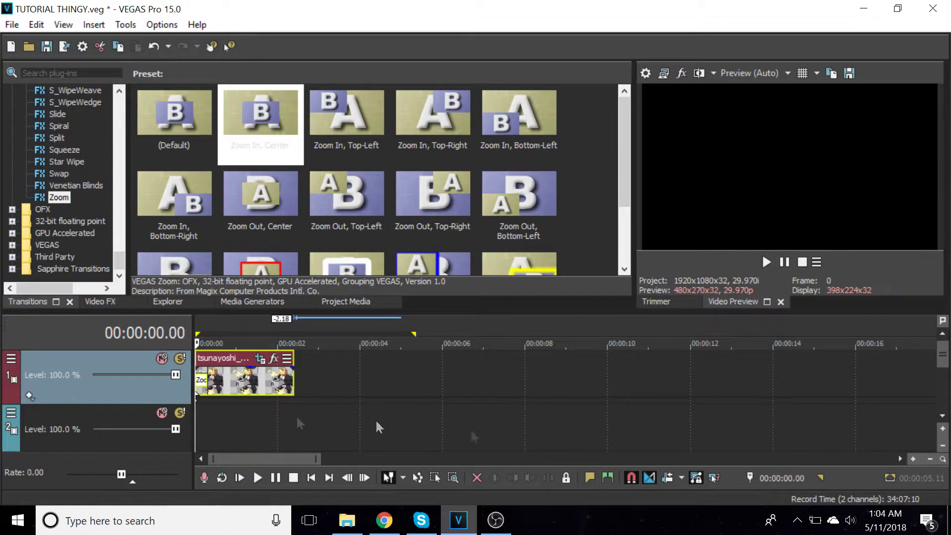
Delete the empty third video track and save the project.
{"action": "left_click", "coordinate": [942, 415]}
{"action": "left_click", "coordinate": [209, 372]}
{"action": "right_click", "coordinate": [263, 427]}
{"action": "left_click", "coordinate": [326, 319]}
{"action": "left_click", "coordinate": [942, 333]}
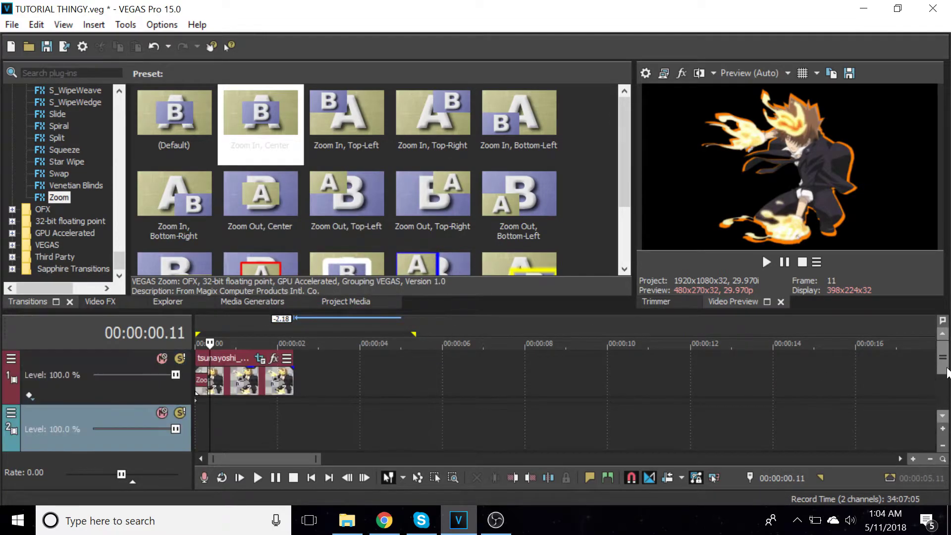
{"action": "left_click", "coordinate": [47, 48]}
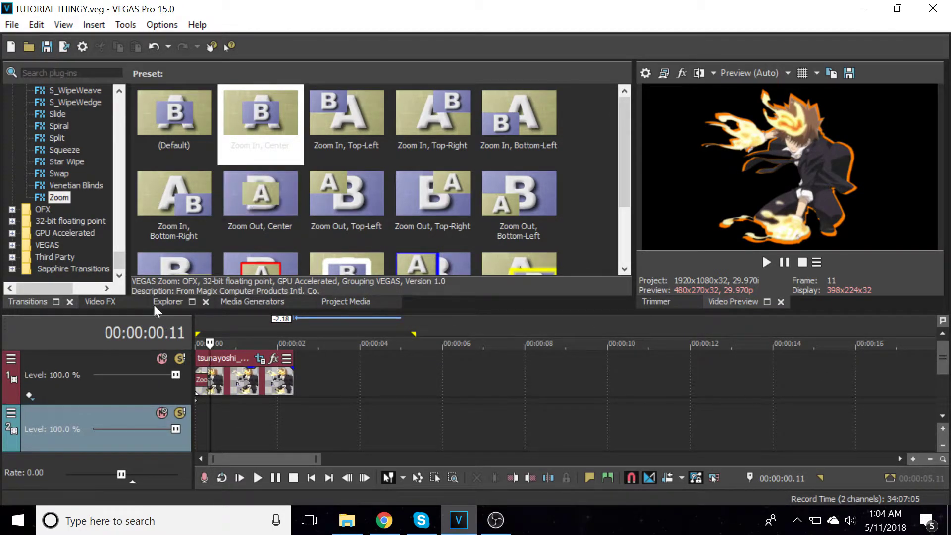
Add a (Legacy) Text generator with the Default Text preset at the start of track 2.
{"action": "left_click", "coordinate": [94, 302]}
{"action": "left_click", "coordinate": [252, 301]}
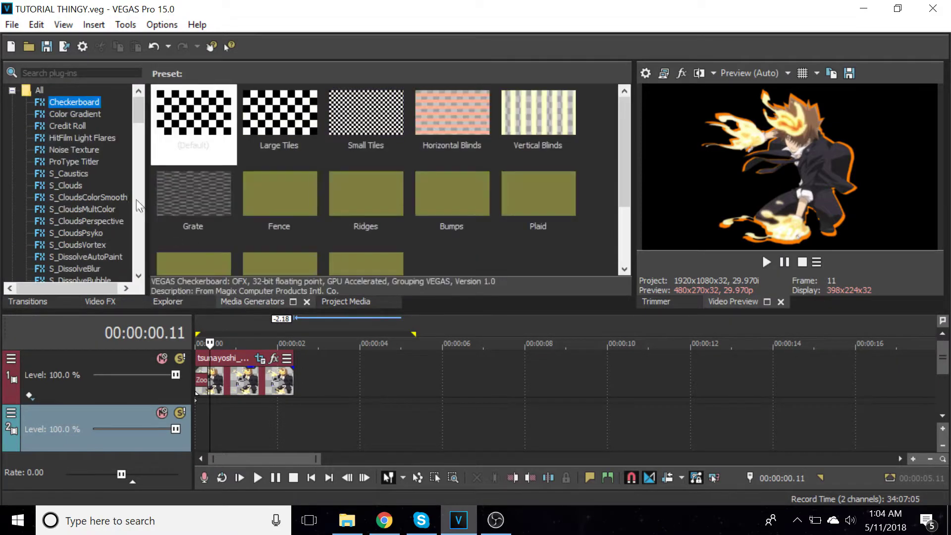
{"action": "left_click_drag", "start_coordinate": [138, 99], "coordinate": [149, 227]}
{"action": "scroll", "coordinate": [123, 216], "scroll_direction": "down", "scroll_amount": 5}
{"action": "left_click", "coordinate": [85, 161]}
{"action": "left_click_drag", "start_coordinate": [193, 119], "coordinate": [189, 436]}
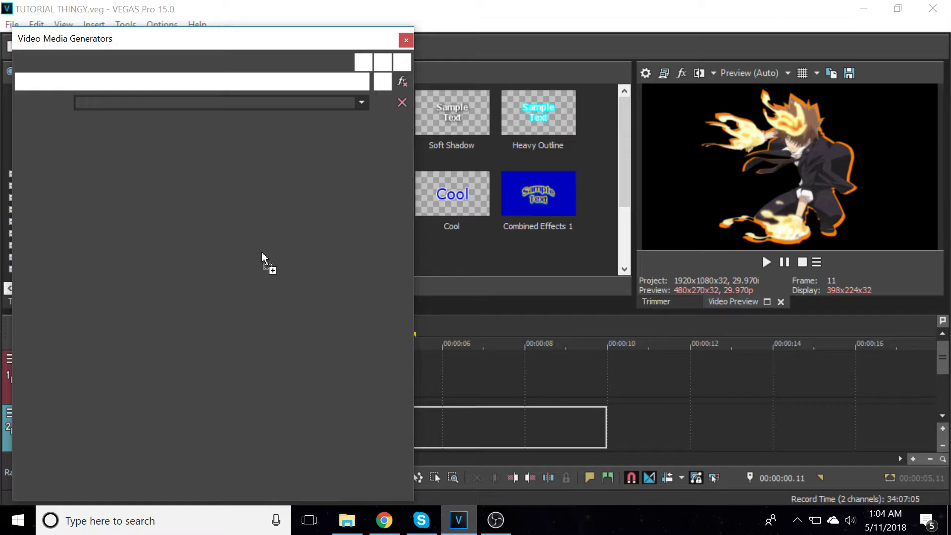
Replace the sample text with TSUNA written four times on one line and set its font size to 16.
{"action": "type", "text": "TSUNA TSUNA TSUNA"}
{"action": "type", "text": " TSUNA"}
{"action": "key", "text": "ctrl+a"}
{"action": "key", "text": "Home"}
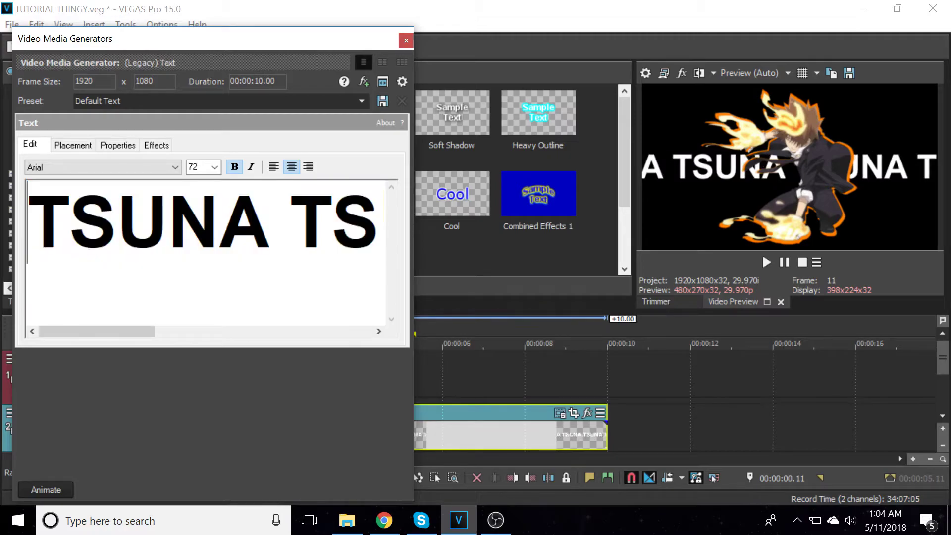
{"action": "key", "text": "ctrl+a"}
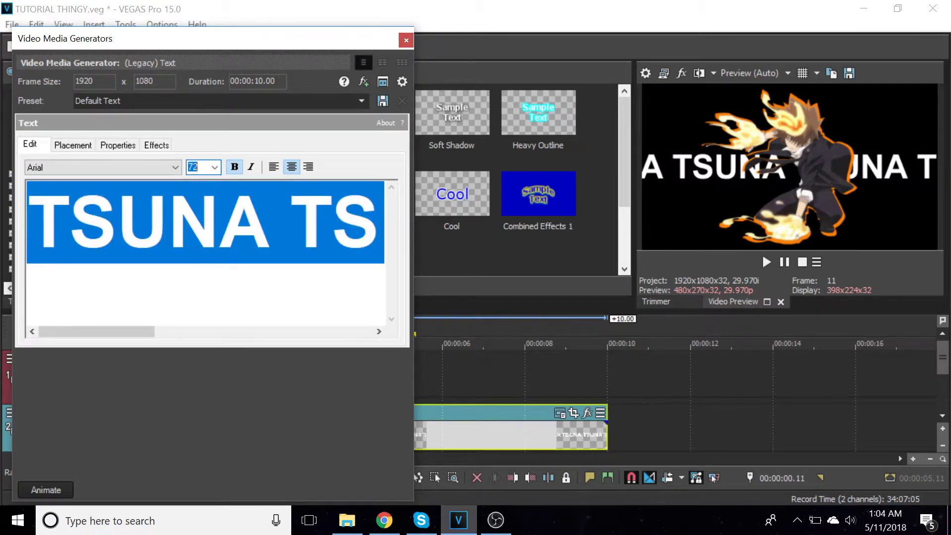
{"action": "type", "text": "16"}
{"action": "key", "text": "Return"}
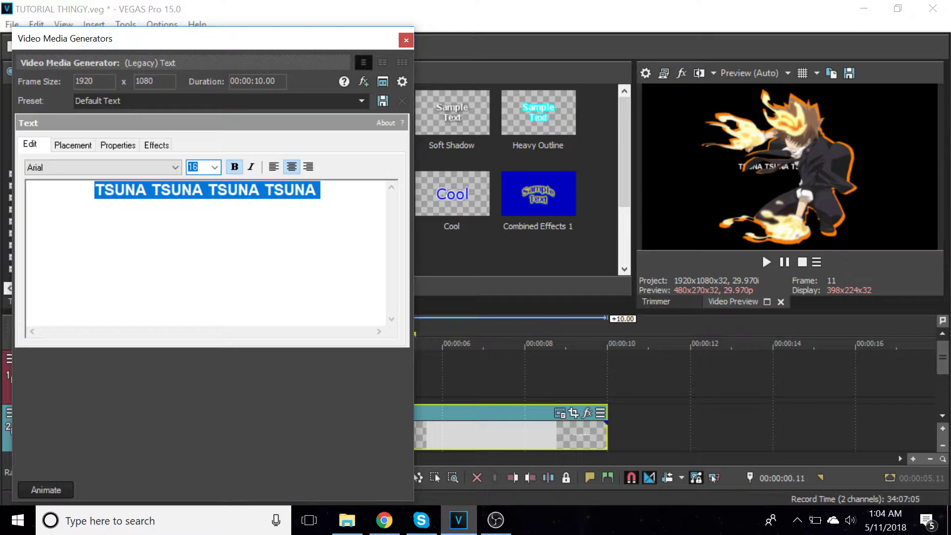
Extend the line with more repeated TSUNA words until it spans the full frame width.
{"action": "left_click", "coordinate": [310, 204]}
{"action": "type", "text": "TSUNA TSUNA TSUNA TS"}
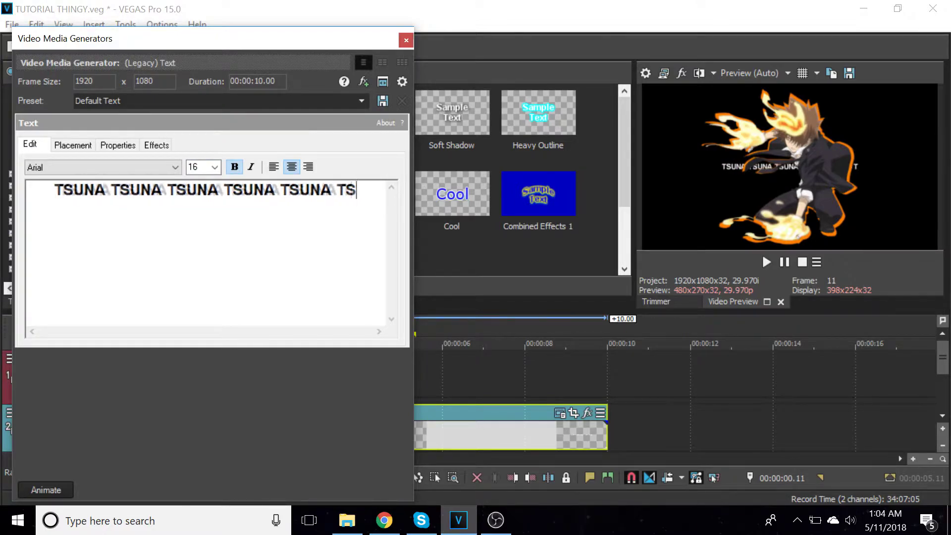
{"action": "type", "text": "UNA TSUNA TSUNA T"}
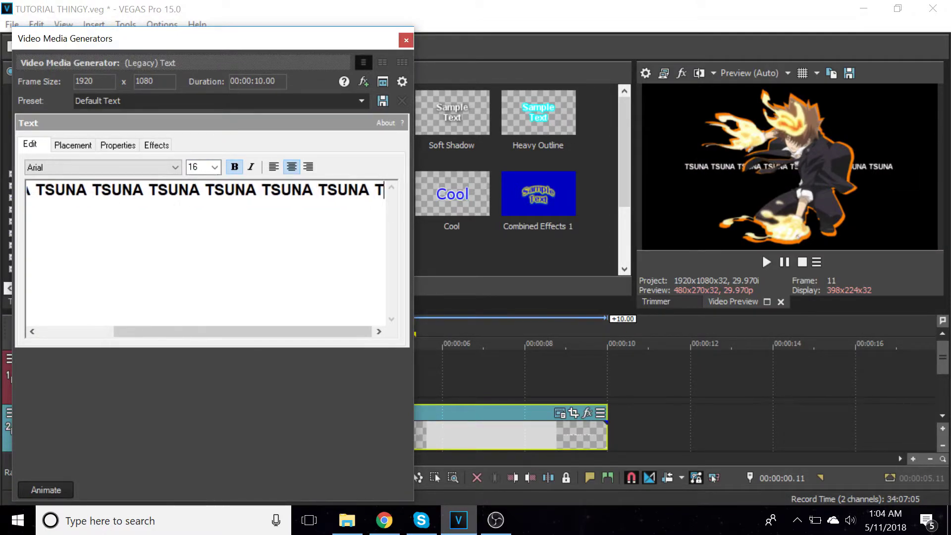
{"action": "type", "text": "SUNA"}
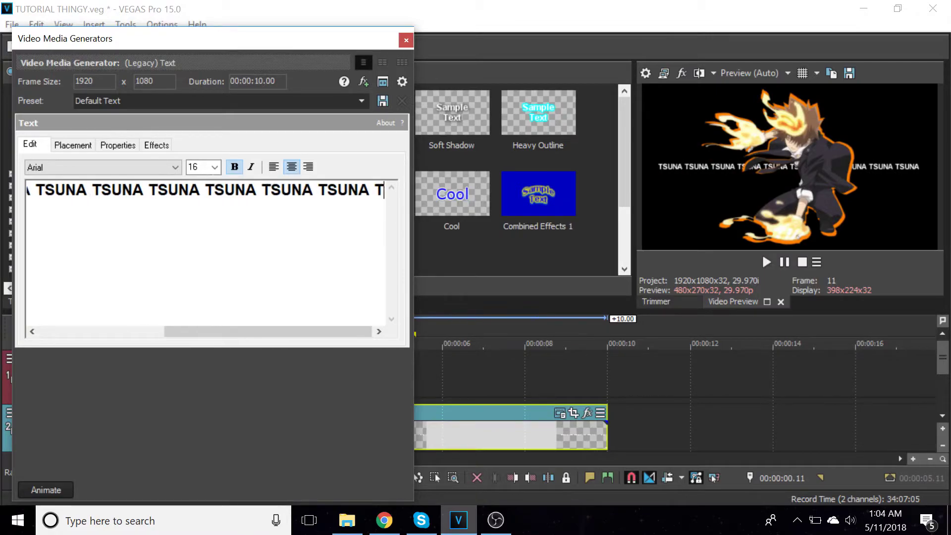
{"action": "type", "text": " TSUNA"}
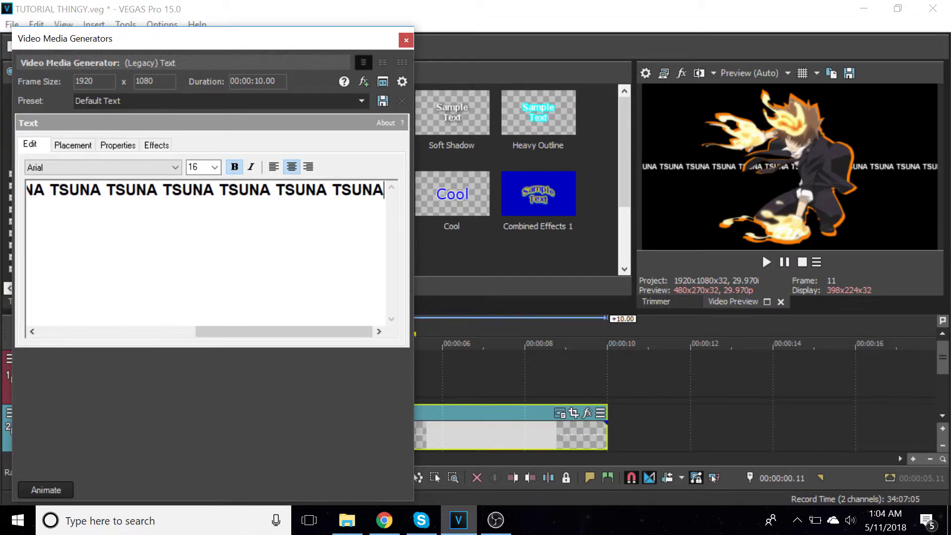
Copy the TSUNA line and paste it repeatedly on new lines to build a block of six rows.
{"action": "key", "text": "ctrl+a"}
{"action": "right_click", "coordinate": [346, 199]}
{"action": "left_click", "coordinate": [378, 225]}
{"action": "key", "text": "End"}
{"action": "key", "text": "Return"}
{"action": "right_click", "coordinate": [241, 237]}
{"action": "left_click", "coordinate": [276, 279]}
{"action": "right_click", "coordinate": [274, 273]}
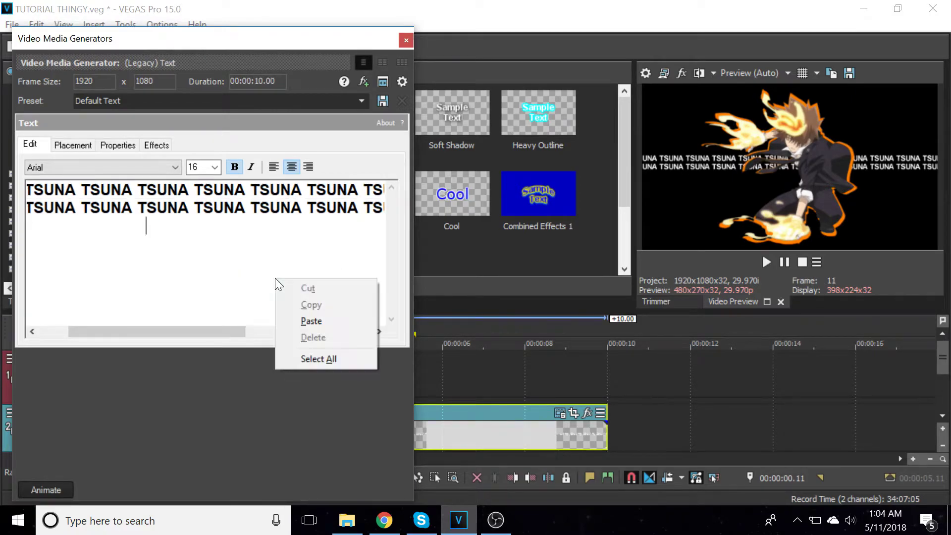
{"action": "left_click", "coordinate": [307, 318]}
{"action": "right_click", "coordinate": [239, 286]}
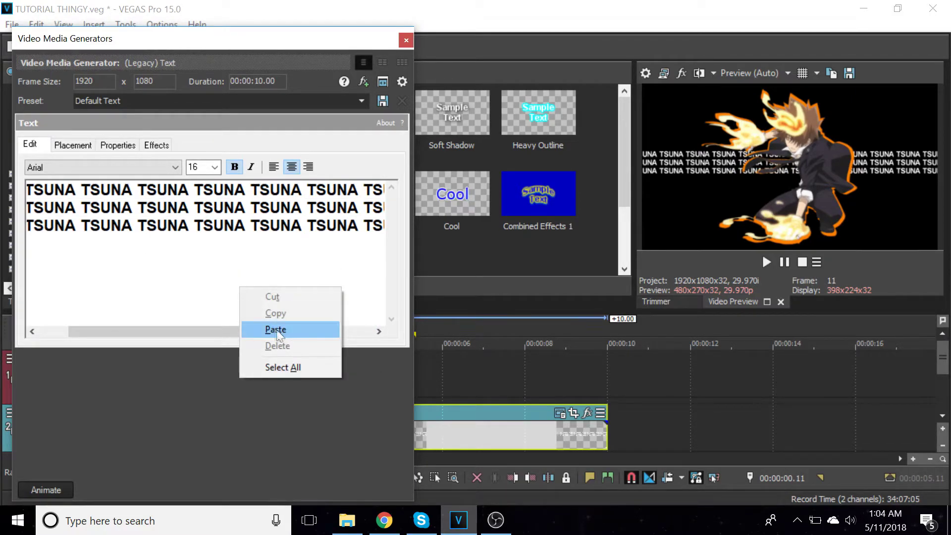
{"action": "left_click", "coordinate": [275, 329]}
{"action": "right_click", "coordinate": [215, 290]}
{"action": "left_click", "coordinate": [243, 325]}
{"action": "right_click", "coordinate": [233, 309]}
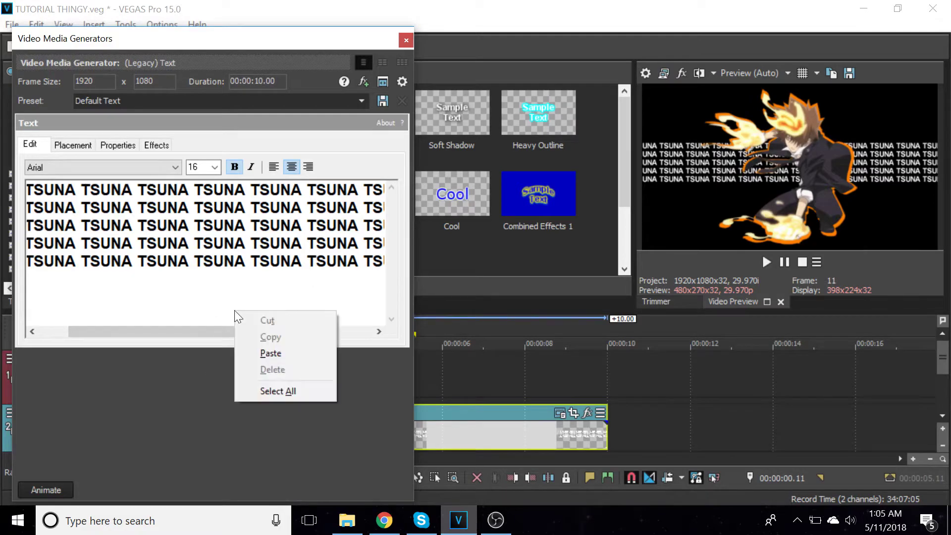
{"action": "left_click", "coordinate": [257, 349]}
Copy the whole six-row TSUNA block, paste it three times to fill the frame height, and close the text generator settings.
{"action": "key", "text": "ctrl+a"}
{"action": "right_click", "coordinate": [296, 274]}
{"action": "left_click", "coordinate": [317, 294]}
{"action": "key", "text": "End"}
{"action": "key", "text": "Return"}
{"action": "right_click", "coordinate": [279, 297]}
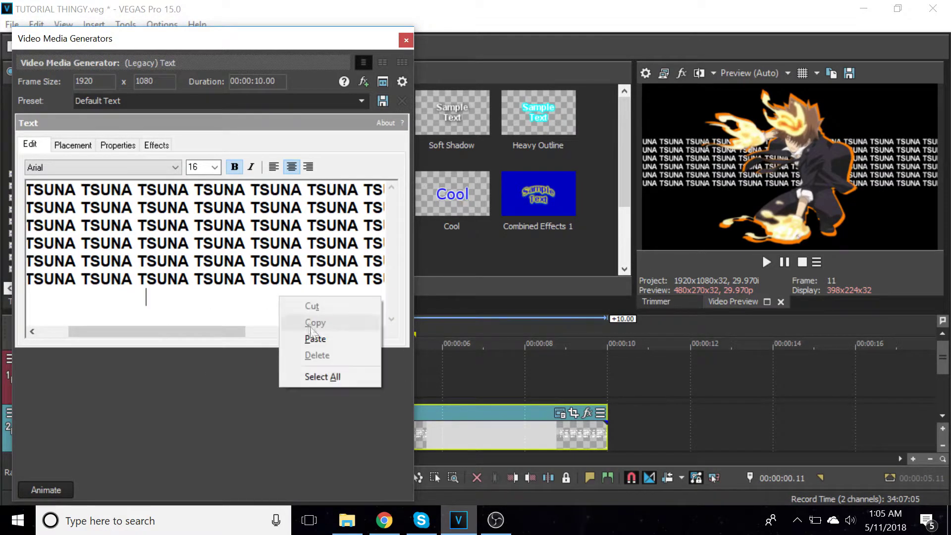
{"action": "left_click", "coordinate": [297, 337]}
{"action": "right_click", "coordinate": [251, 312]}
{"action": "left_click", "coordinate": [284, 363]}
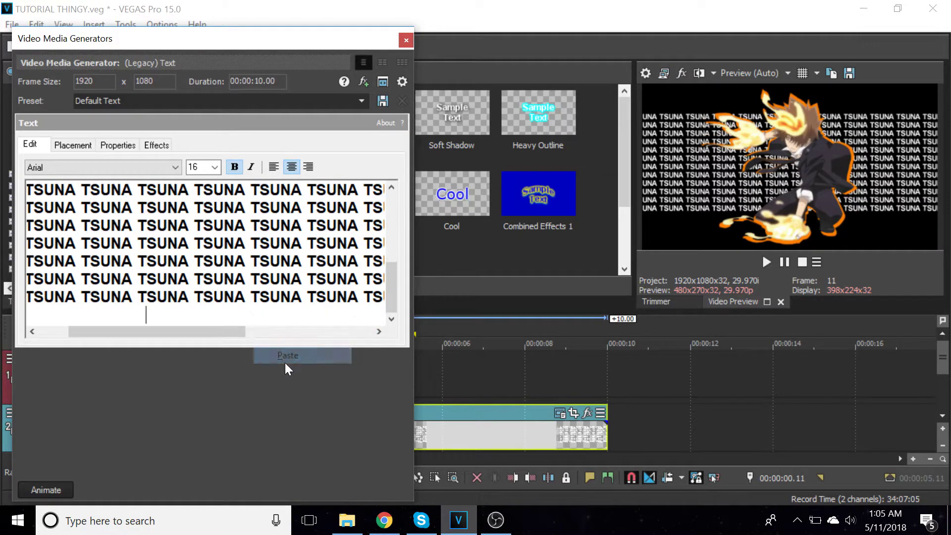
{"action": "right_click", "coordinate": [279, 313]}
{"action": "left_click", "coordinate": [320, 362]}
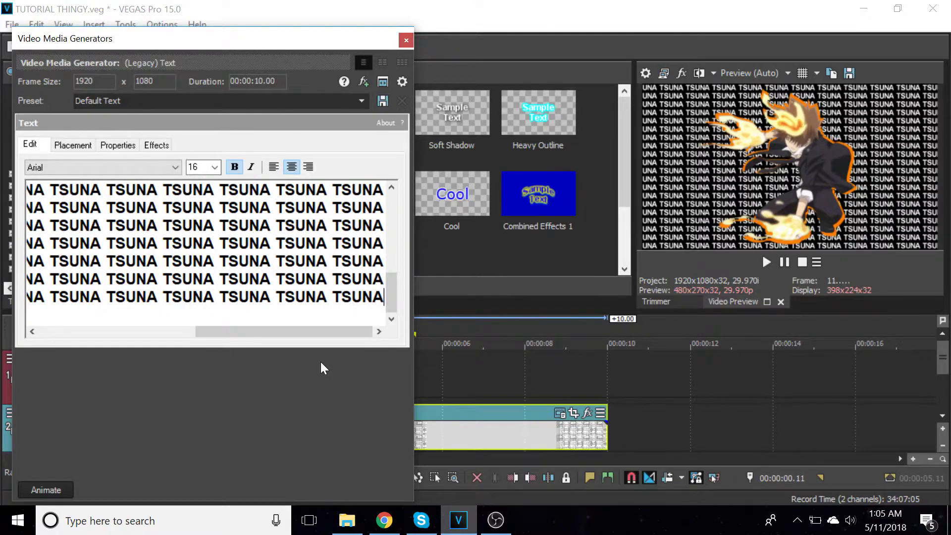
{"action": "left_click", "coordinate": [406, 40]}
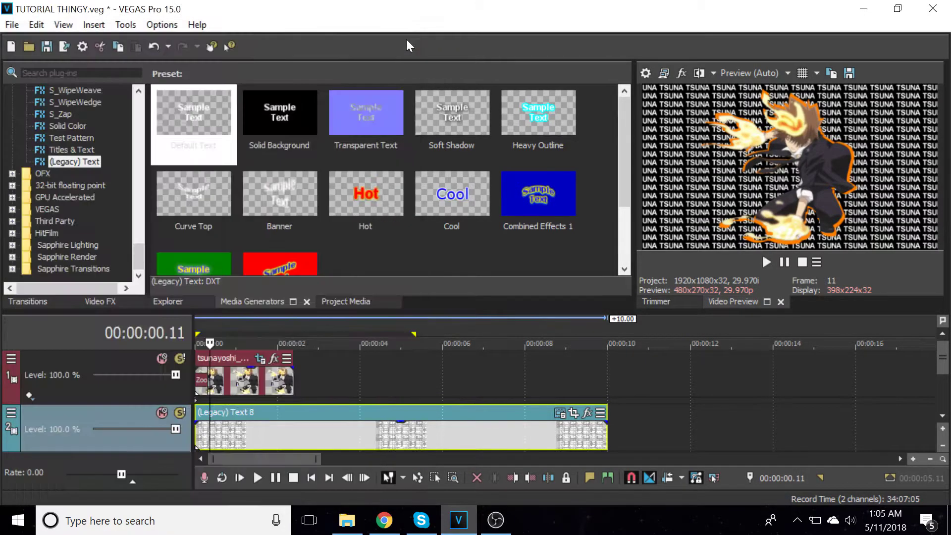
Split the text event on track 2 at the end of the character clip and delete the excess part.
{"action": "left_click", "coordinate": [296, 430]}
{"action": "key", "text": "s"}
{"action": "right_click", "coordinate": [313, 431]}
{"action": "left_click", "coordinate": [361, 212]}
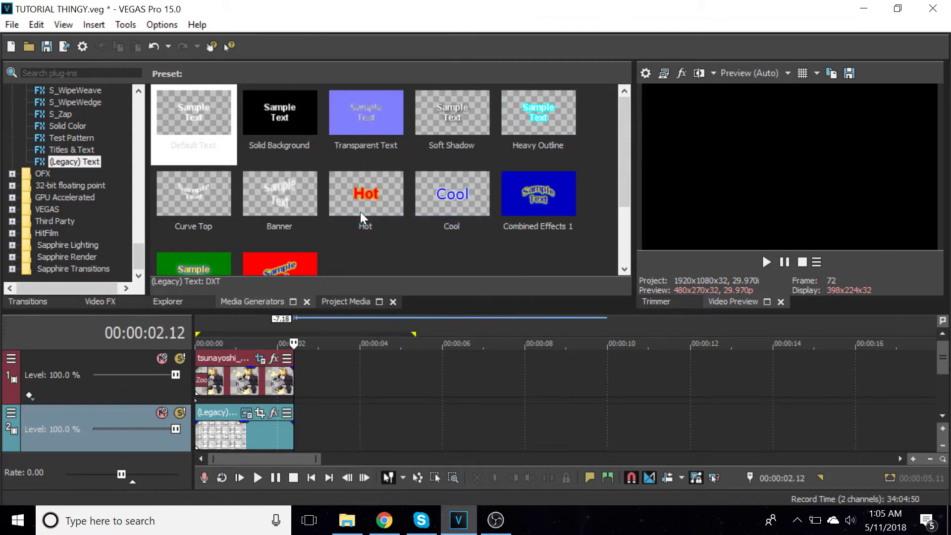
{"action": "left_click", "coordinate": [208, 391]}
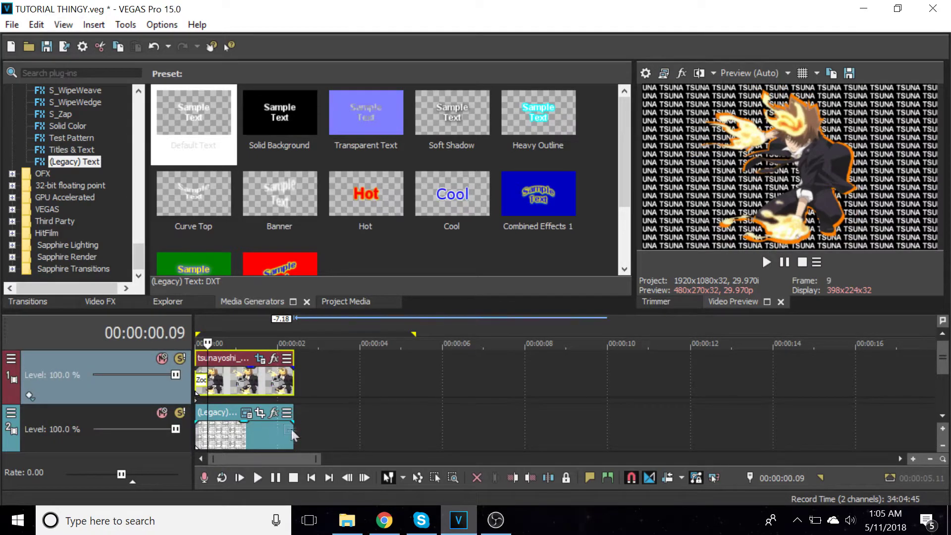
Give the generated text an opaque dark red background color (161, 0, 0) and close its settings.
{"action": "left_click", "coordinate": [292, 436]}
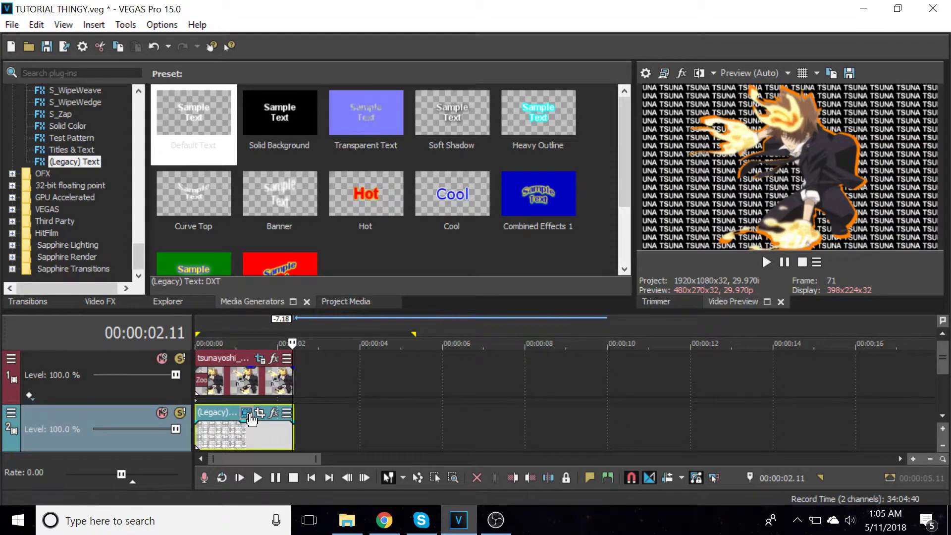
{"action": "left_click", "coordinate": [247, 414]}
{"action": "left_click", "coordinate": [134, 146]}
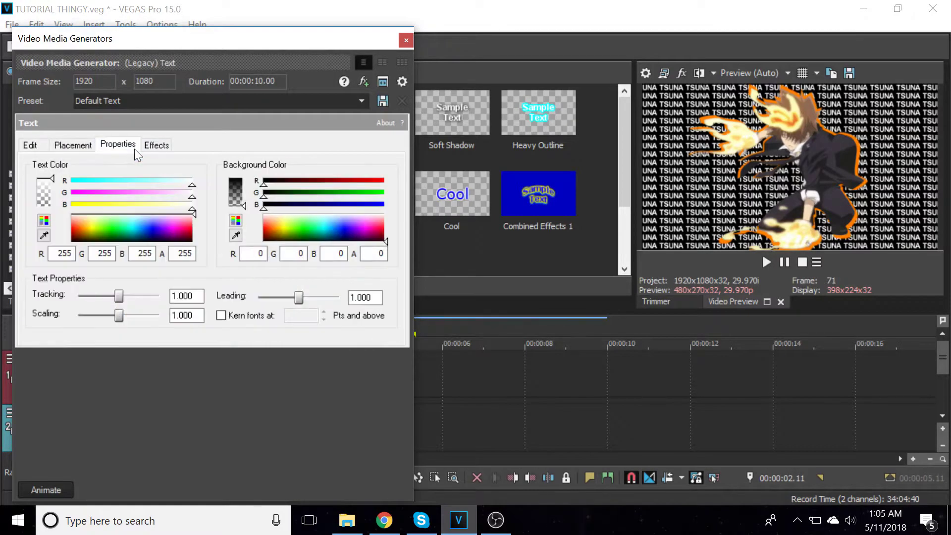
{"action": "left_click", "coordinate": [375, 231]}
{"action": "left_click_drag", "start_coordinate": [379, 231], "coordinate": [387, 236]}
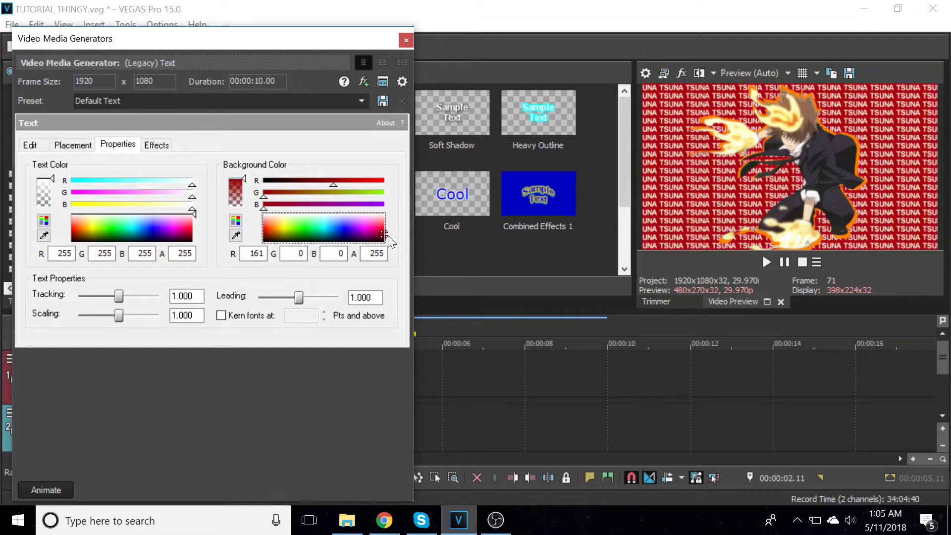
{"action": "left_click", "coordinate": [156, 145]}
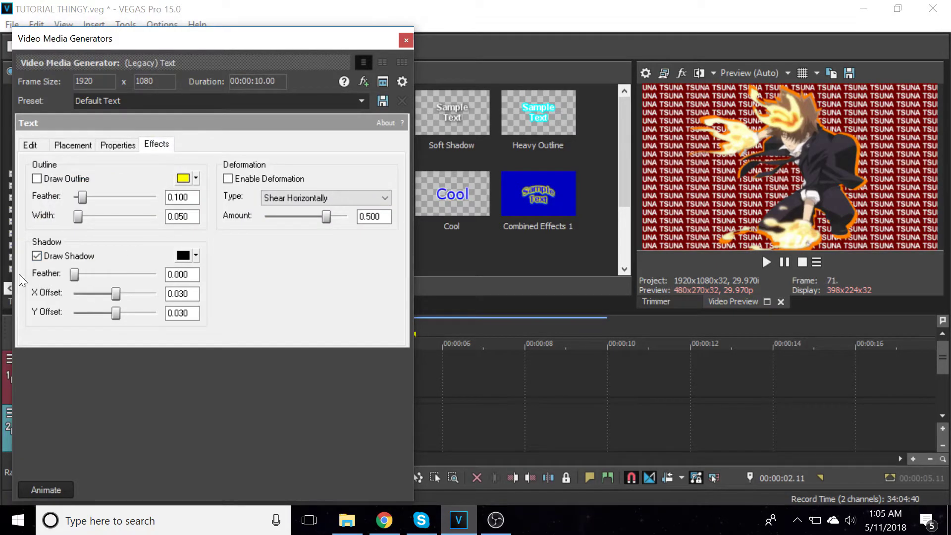
{"action": "left_click", "coordinate": [405, 40]}
Apply the Cookie Cutter video effect with its Default preset to the text event on track 2.
{"action": "left_click", "coordinate": [113, 305]}
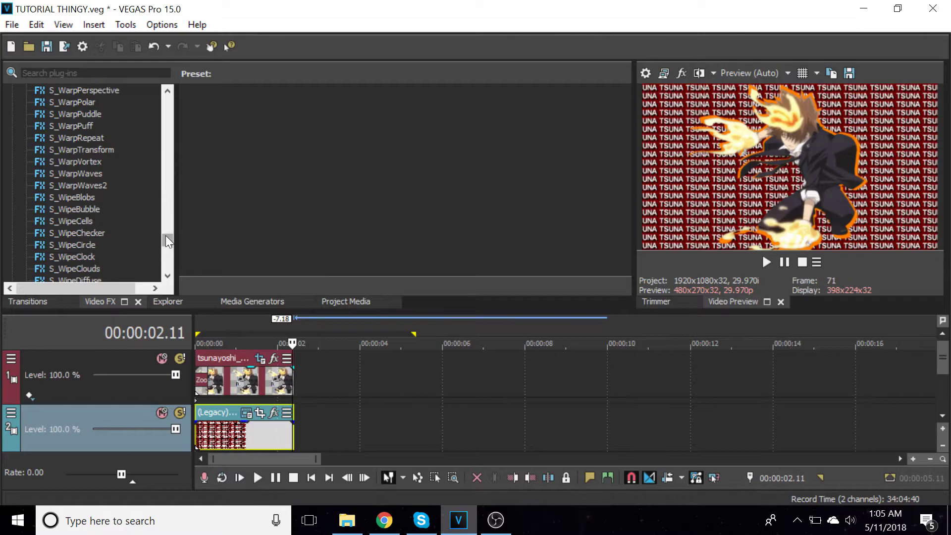
{"action": "left_click_drag", "start_coordinate": [165, 236], "coordinate": [176, 59]}
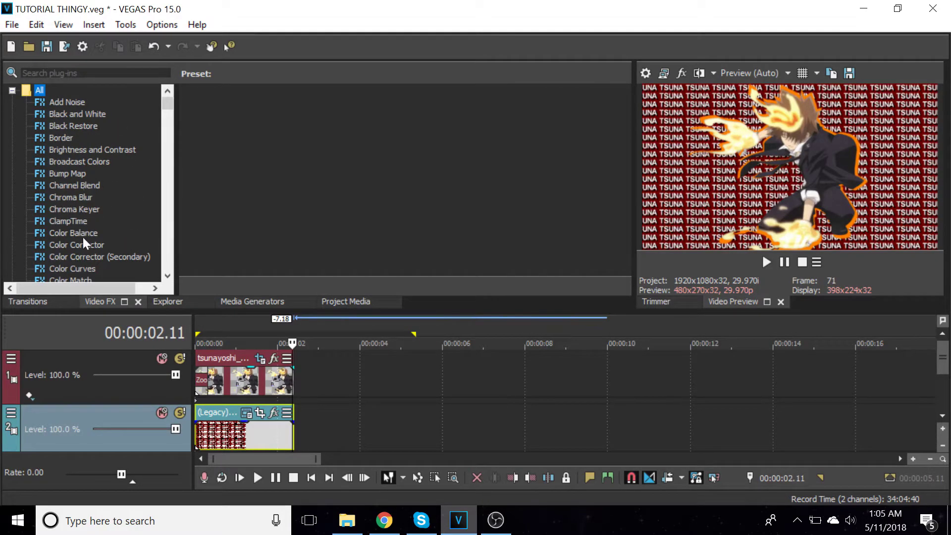
{"action": "left_click_drag", "start_coordinate": [168, 277], "coordinate": [169, 277]}
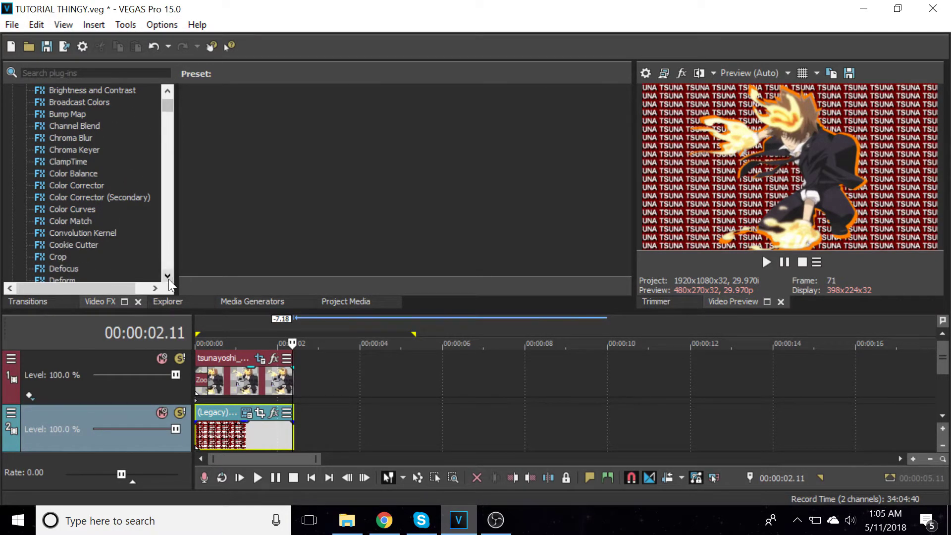
{"action": "left_click", "coordinate": [85, 245]}
{"action": "left_click_drag", "start_coordinate": [221, 109], "coordinate": [247, 434]}
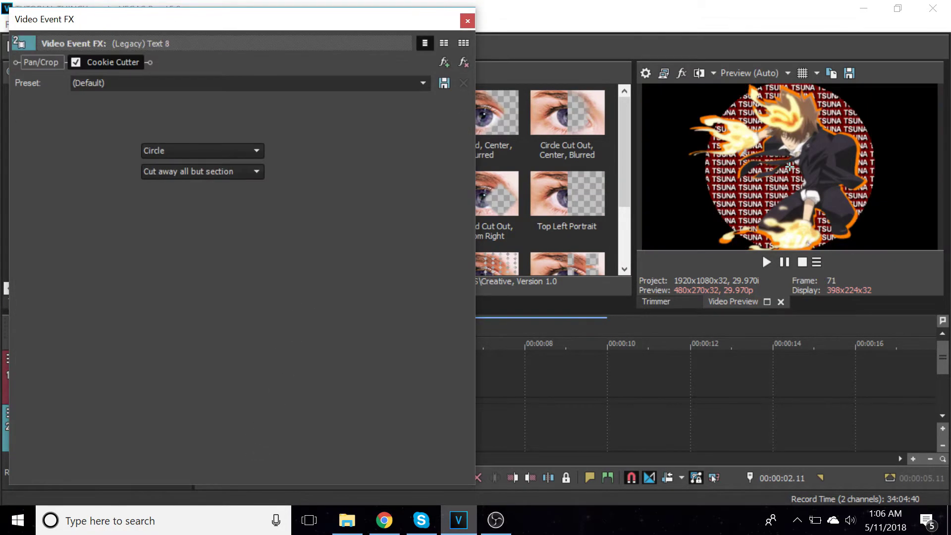
Set the Cookie Cutter border to 0.014 and its color to white (0, 0.0, 1.0).
{"action": "left_click_drag", "start_coordinate": [117, 216], "coordinate": [118, 212]}
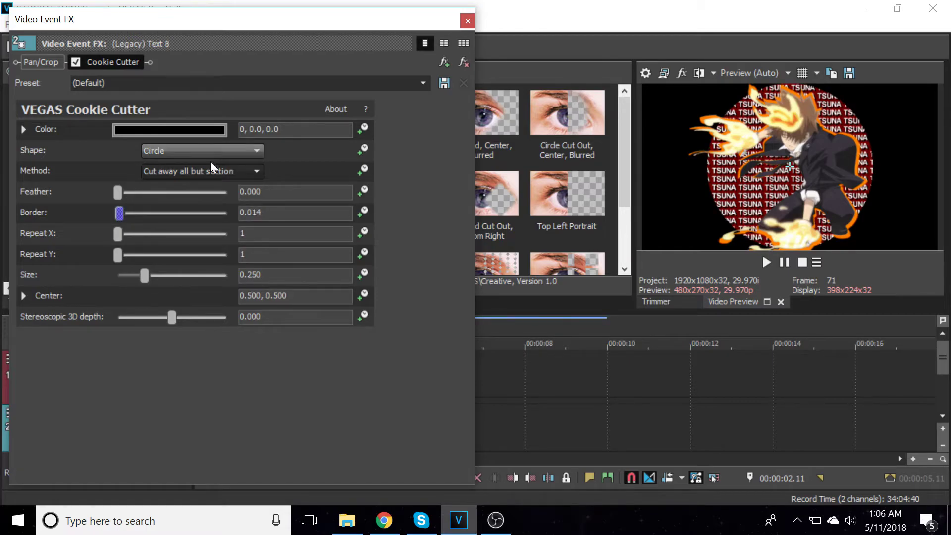
{"action": "left_click", "coordinate": [171, 129]}
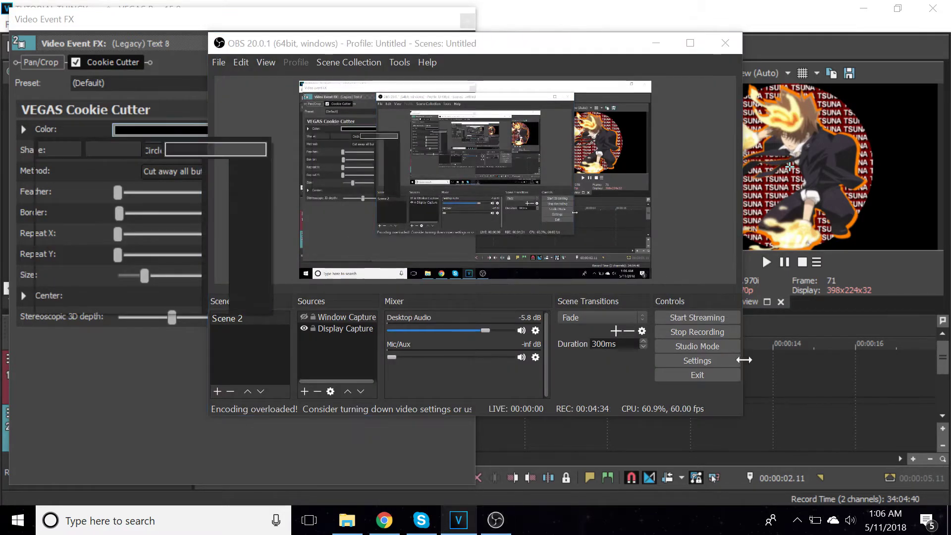
{"action": "left_click", "coordinate": [176, 443]}
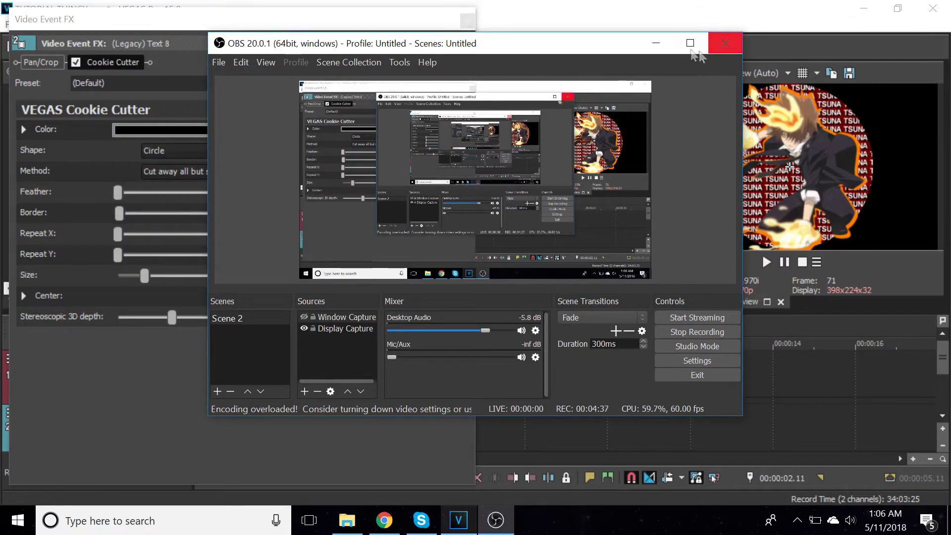
{"action": "left_click", "coordinate": [725, 43]}
{"action": "left_click", "coordinate": [214, 129]}
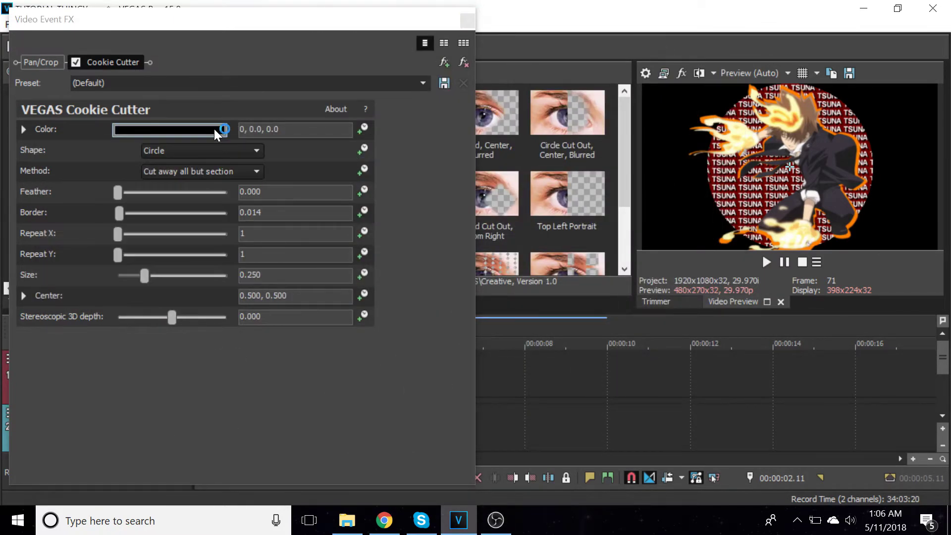
{"action": "left_click", "coordinate": [94, 186]}
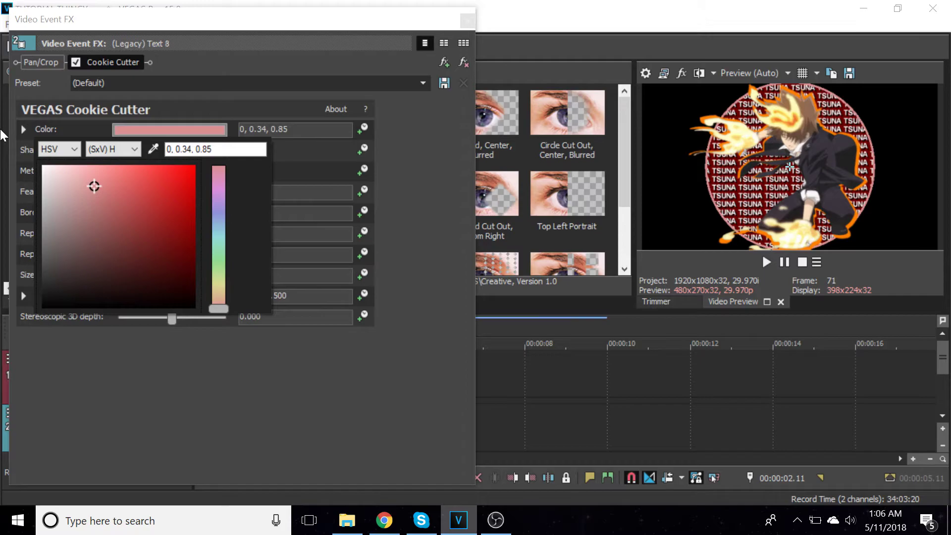
{"action": "left_click_drag", "start_coordinate": [94, 186], "coordinate": [17, 146]}
{"action": "left_click", "coordinate": [162, 338]}
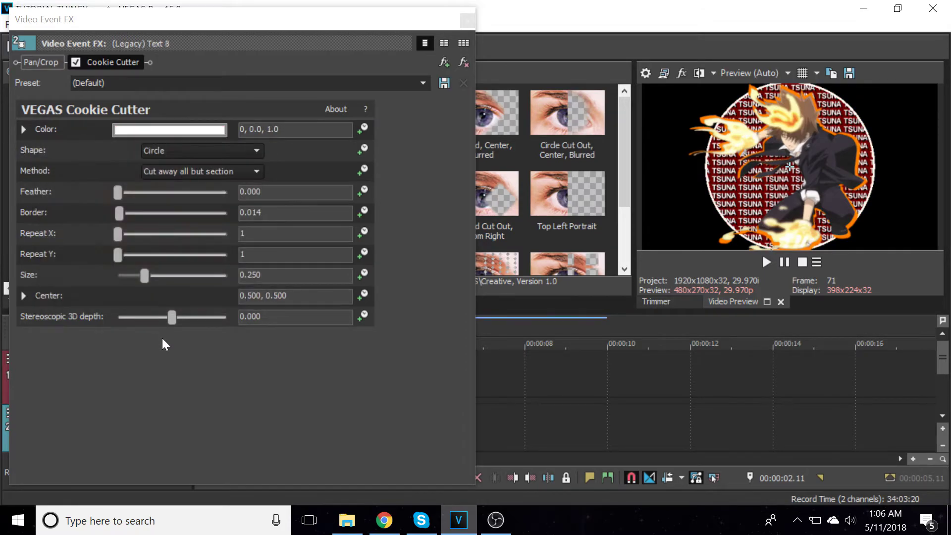
Animate the Cookie Cutter size with keyframes of 0.000 at the start, 0.306 at 00:00:00.09 and 0.367 at 00:00:02.12.
{"action": "left_click", "coordinate": [362, 278]}
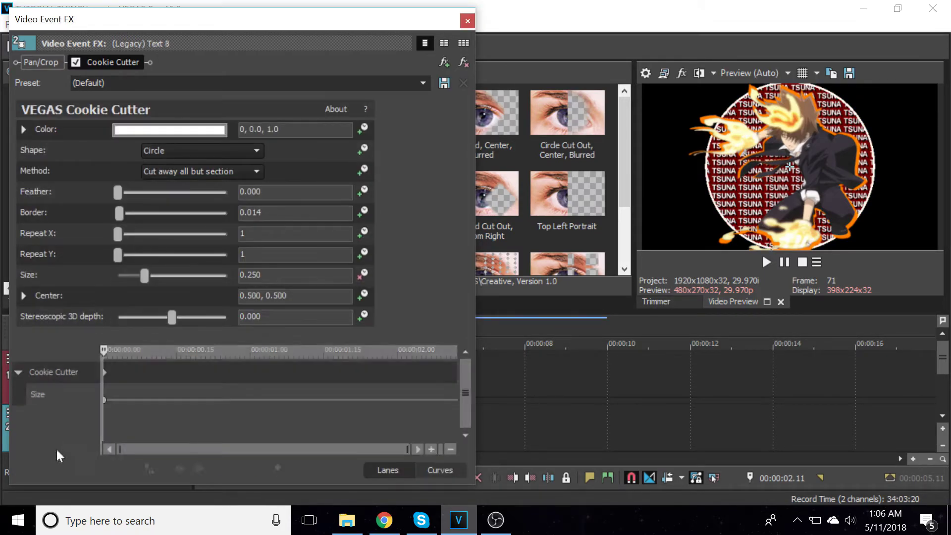
{"action": "left_click_drag", "start_coordinate": [143, 275], "coordinate": [69, 268]}
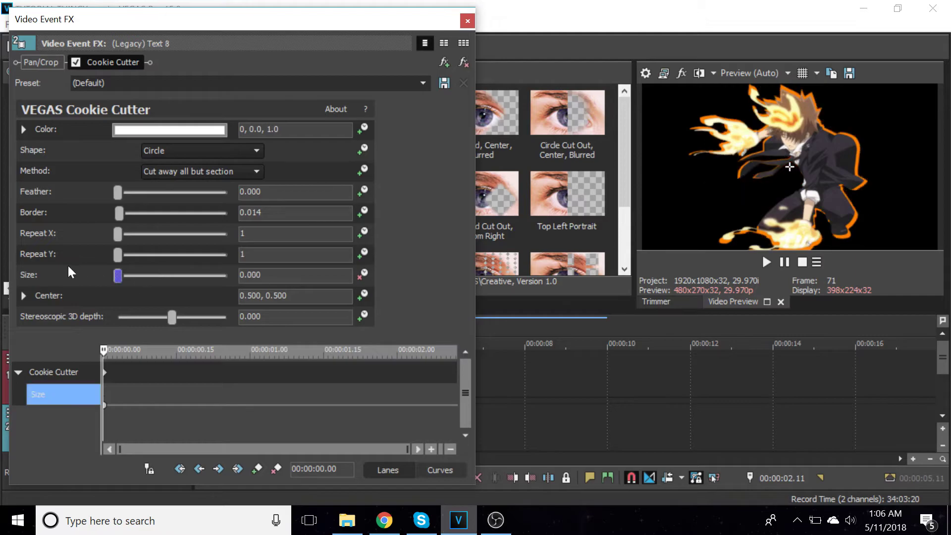
{"action": "left_click", "coordinate": [105, 373]}
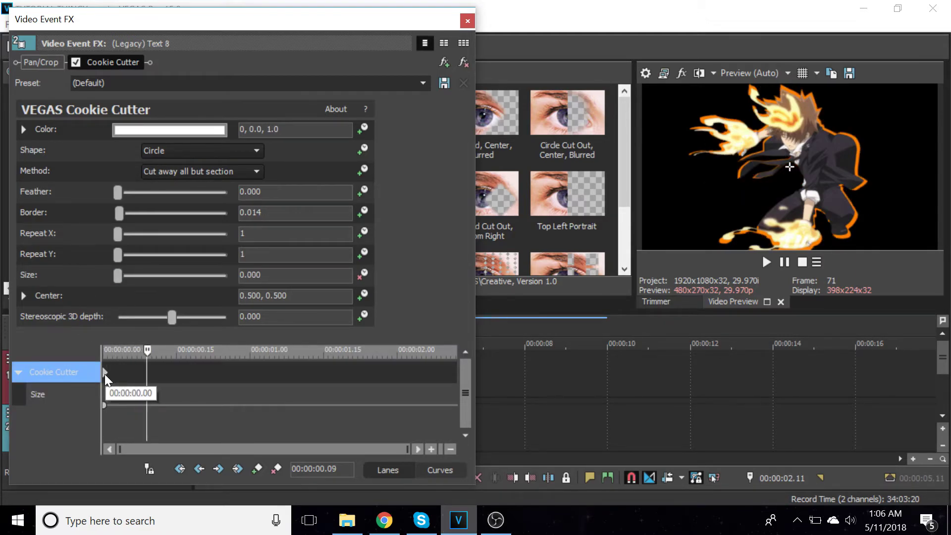
{"action": "left_click_drag", "start_coordinate": [118, 274], "coordinate": [151, 289]}
{"action": "left_click_drag", "start_coordinate": [394, 411], "coordinate": [526, 379]}
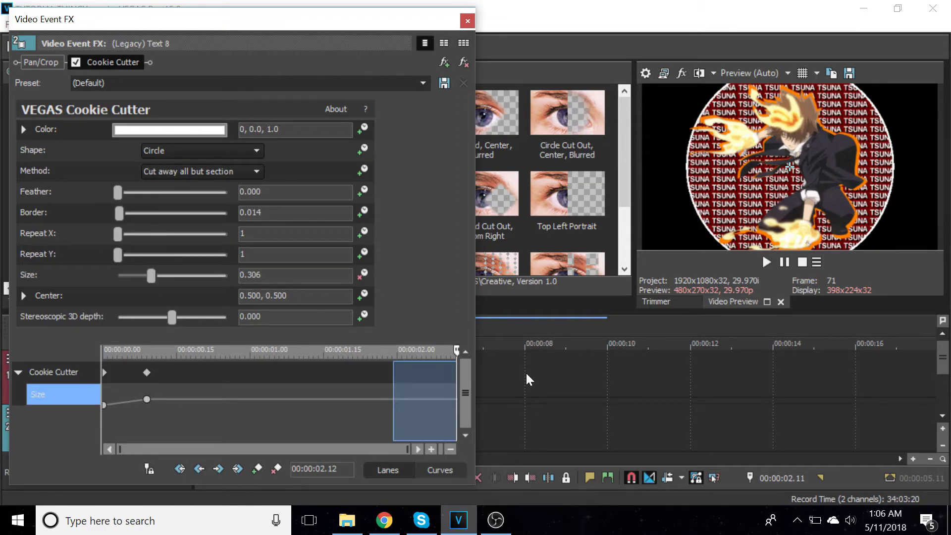
{"action": "left_click_drag", "start_coordinate": [150, 273], "coordinate": [158, 272]}
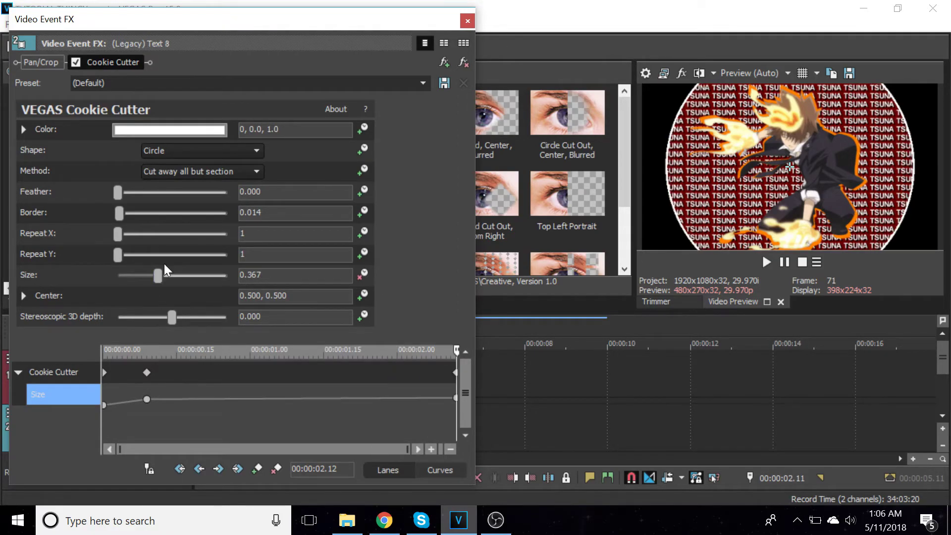
Close the Cookie Cutter settings and play the edit from the start to preview the growing circle.
{"action": "left_click", "coordinate": [465, 20]}
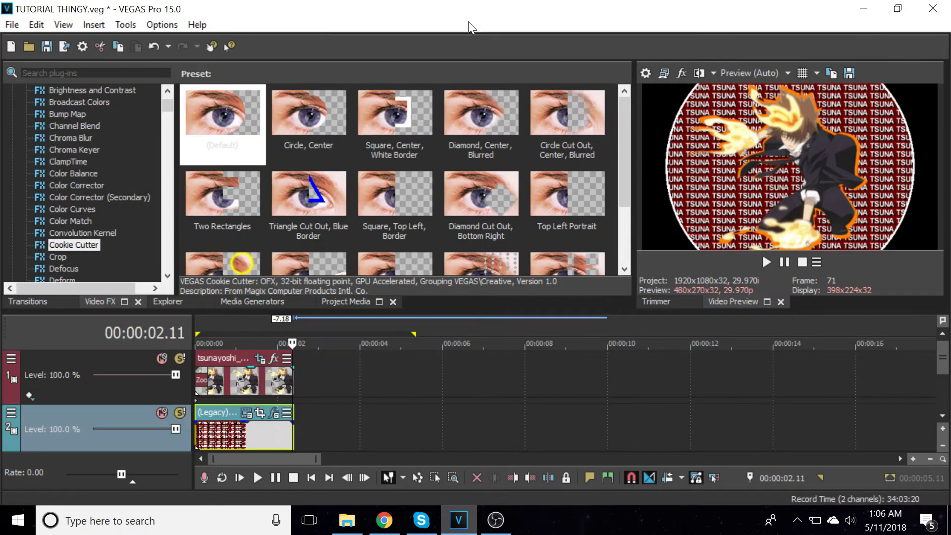
{"action": "left_click", "coordinate": [201, 435]}
{"action": "key", "text": "space"}
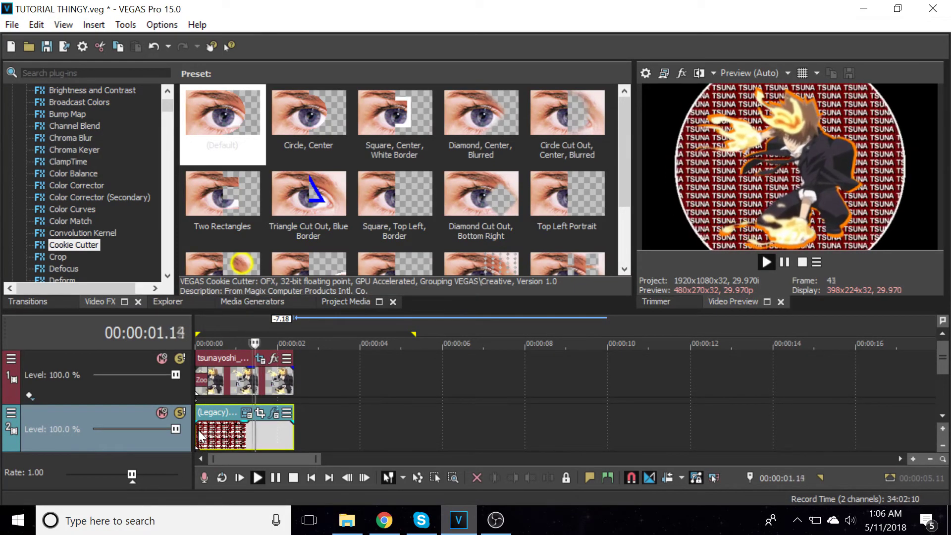
{"action": "key", "text": "space"}
Animate the text event's Pan/Crop from a 1,605.5 by 903.1 frame rotated -3.2 degrees to an X center of 882.6 at 00:00:02.12.
{"action": "left_click", "coordinate": [292, 440]}
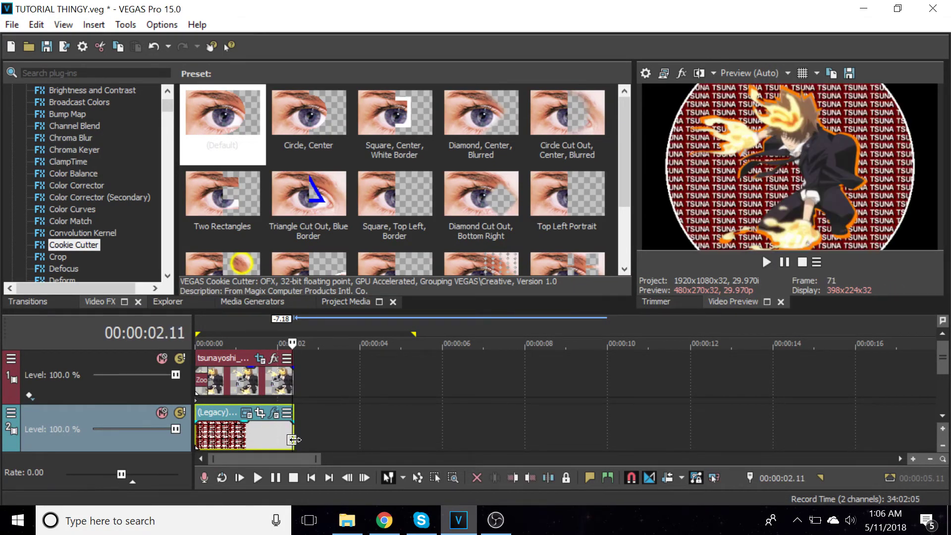
{"action": "left_click", "coordinate": [252, 409]}
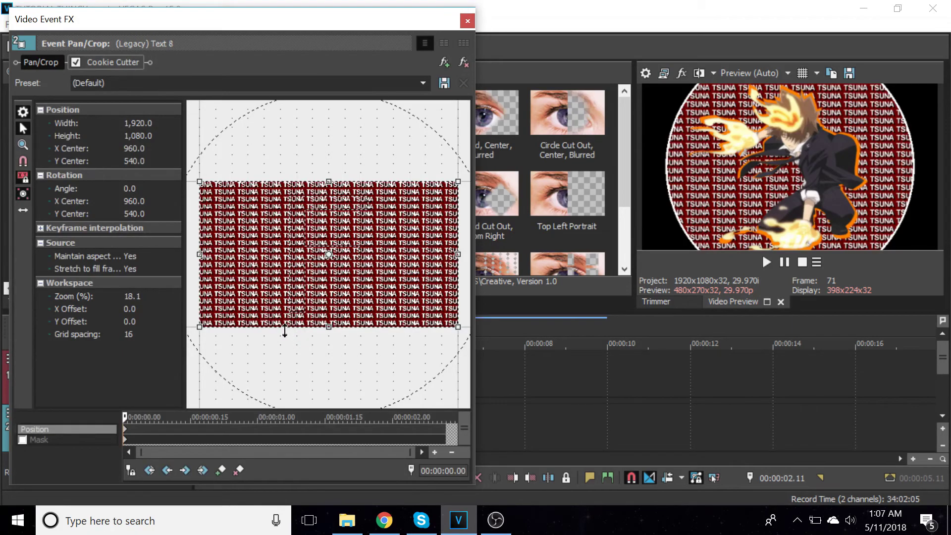
{"action": "left_click_drag", "start_coordinate": [285, 331], "coordinate": [285, 314]}
{"action": "left_click_drag", "start_coordinate": [345, 176], "coordinate": [342, 176]}
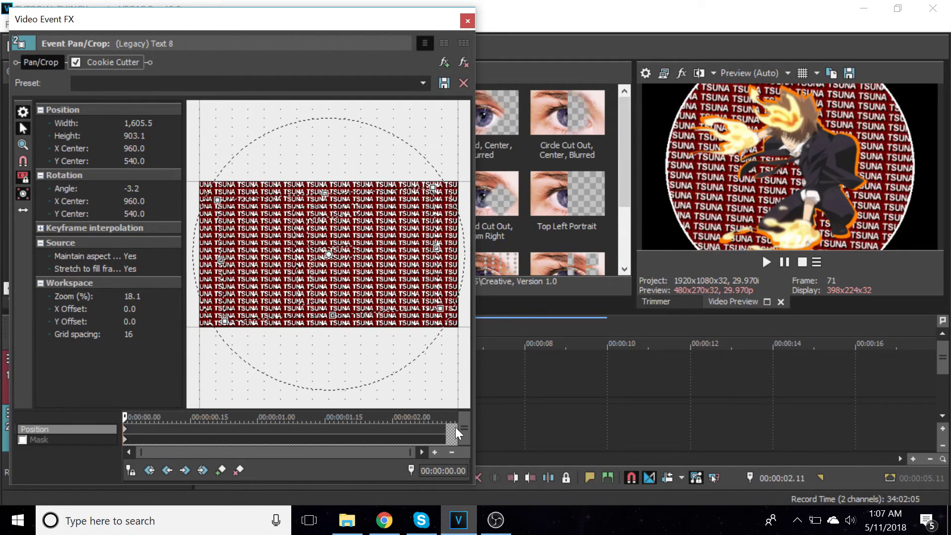
{"action": "left_click_drag", "start_coordinate": [397, 269], "coordinate": [384, 268]}
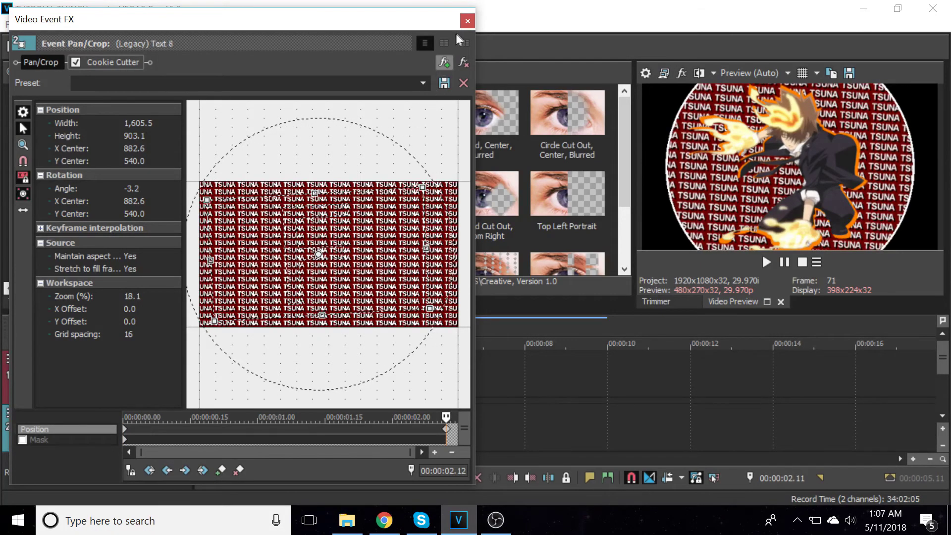
{"action": "left_click", "coordinate": [467, 21]}
Play the timeline from the beginning to review the text background's drifting motion behind the character.
{"action": "left_click", "coordinate": [196, 415]}
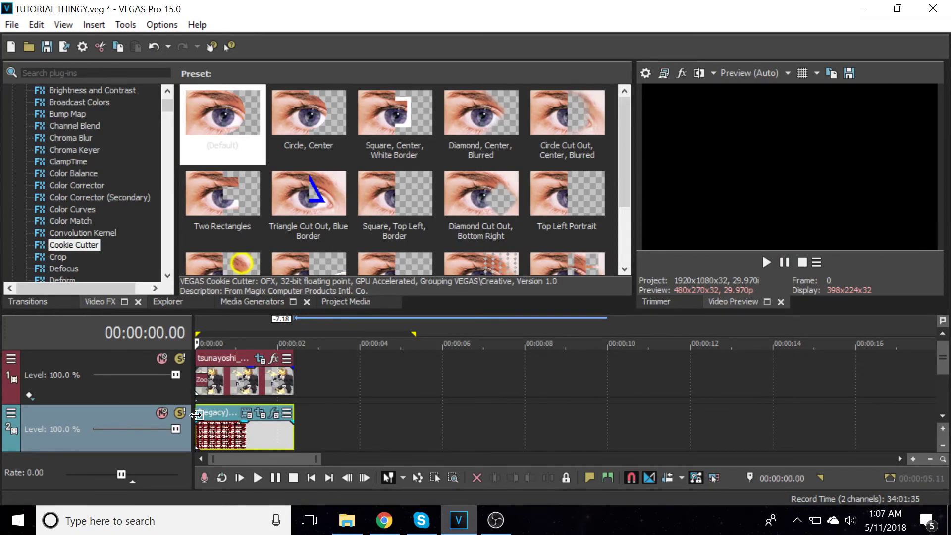
{"action": "key", "text": "space"}
{"action": "key", "text": "space"}
{"action": "key", "text": "space"}
{"action": "key", "text": "space"}
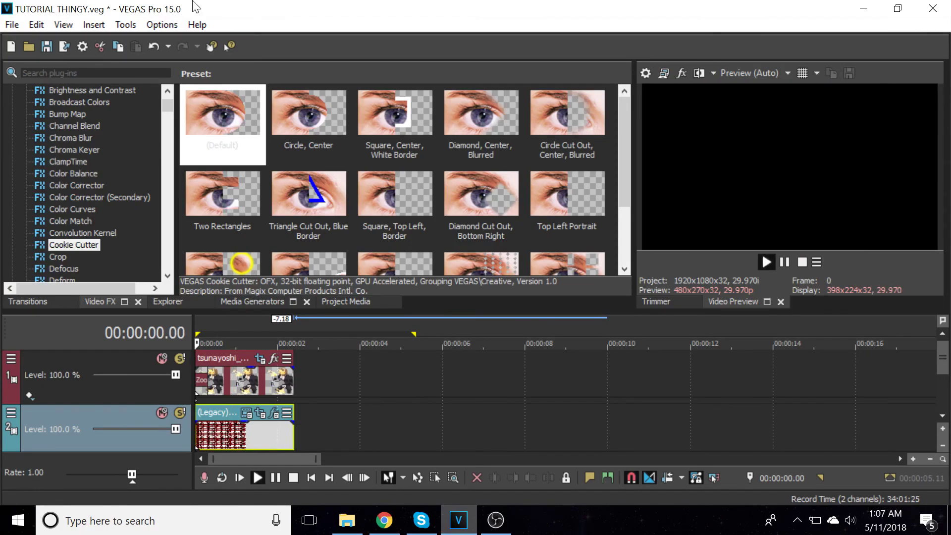